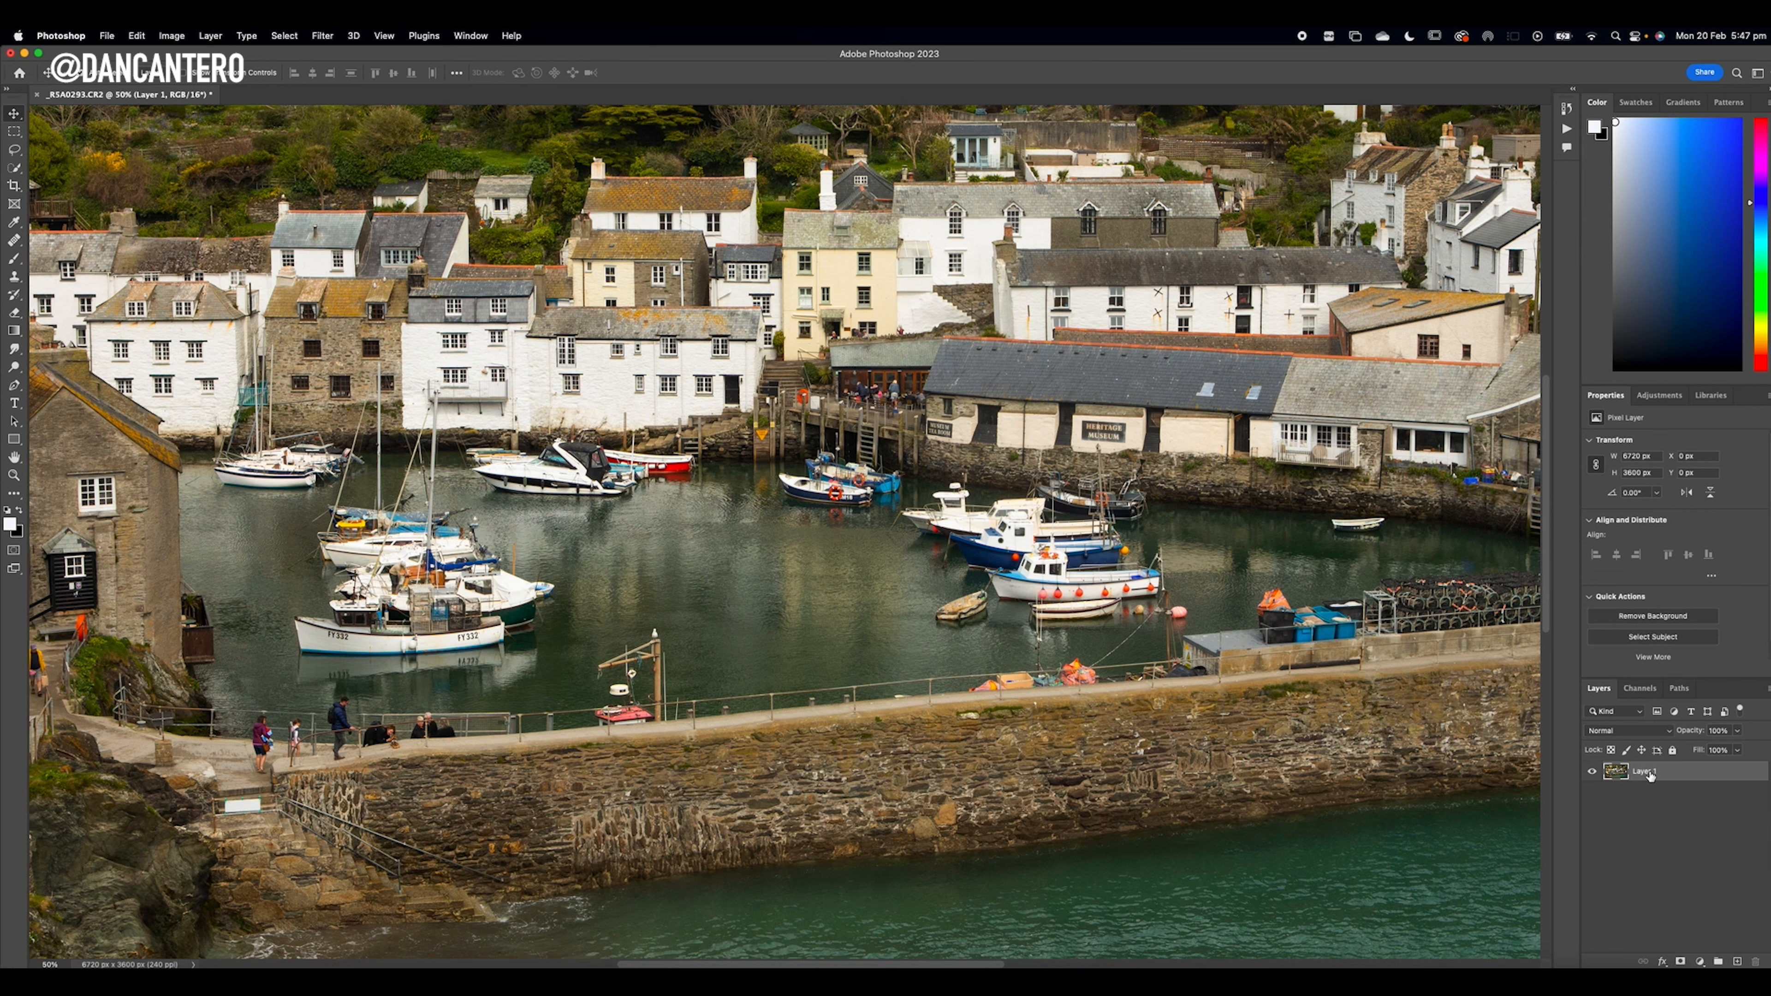
# Step: Convert Layer 1 to a smart object and start a Tilt-Shift blur from the Blur Gallery on it
pyautogui.rightClick(1650, 776)
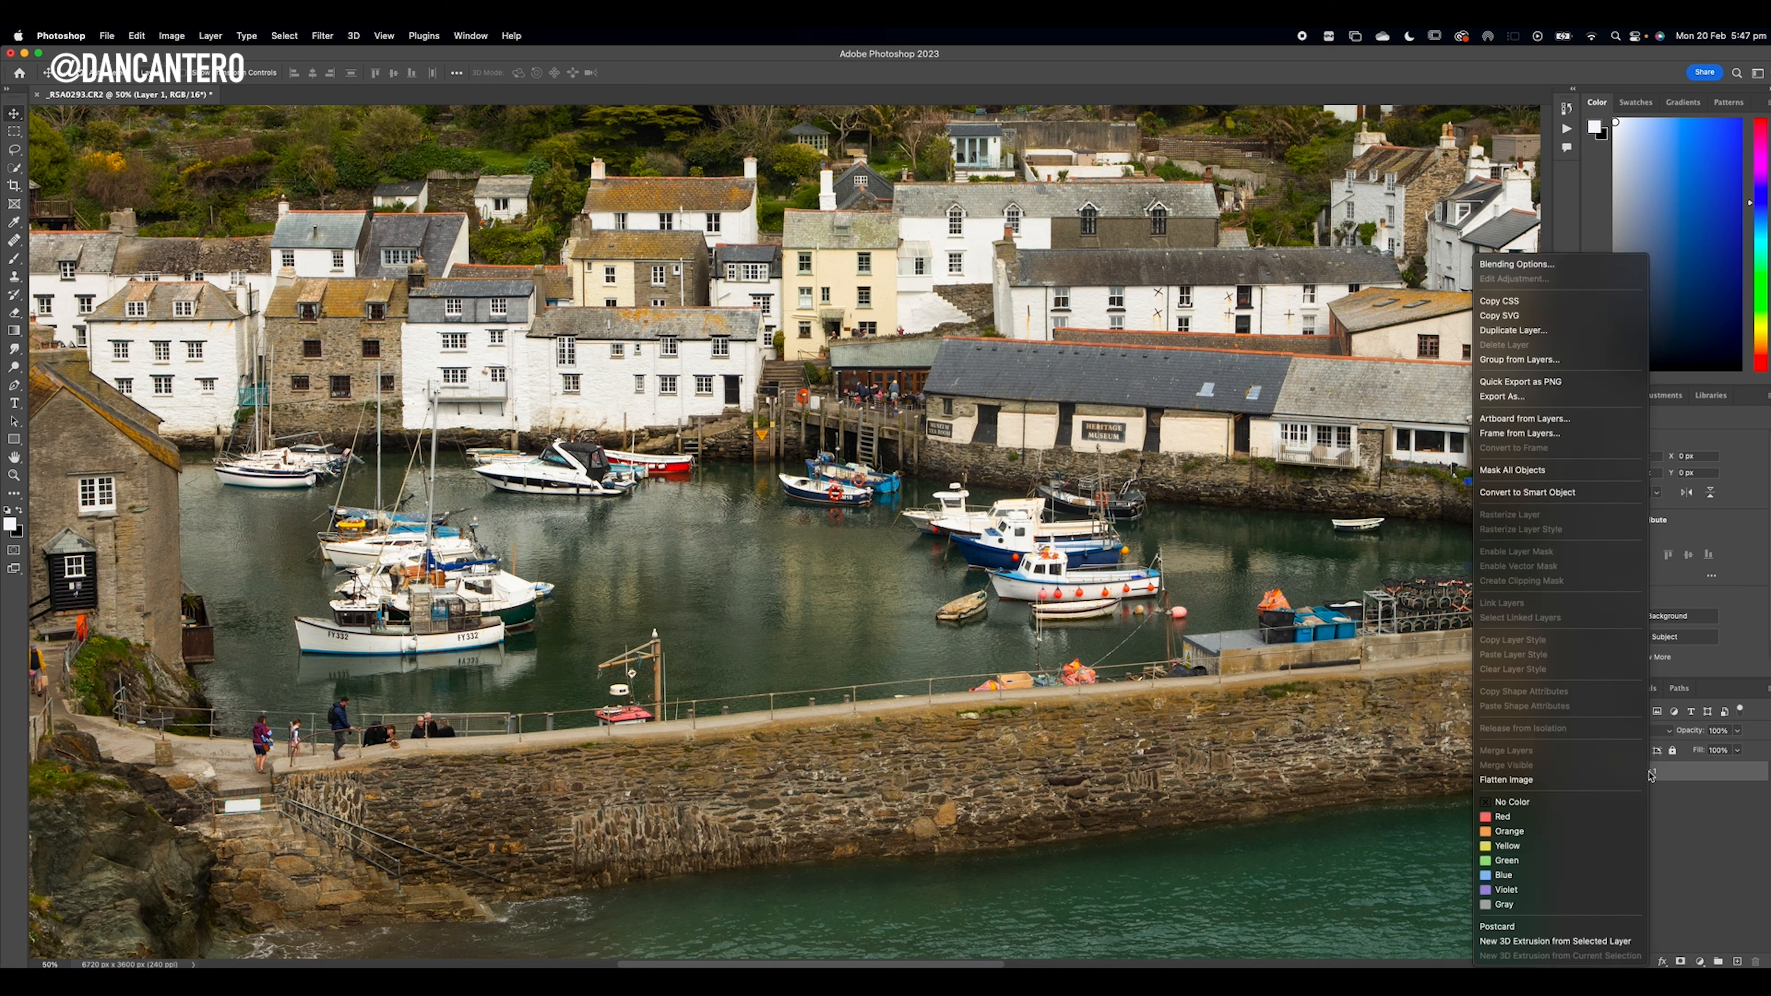
pyautogui.click(1525, 499)
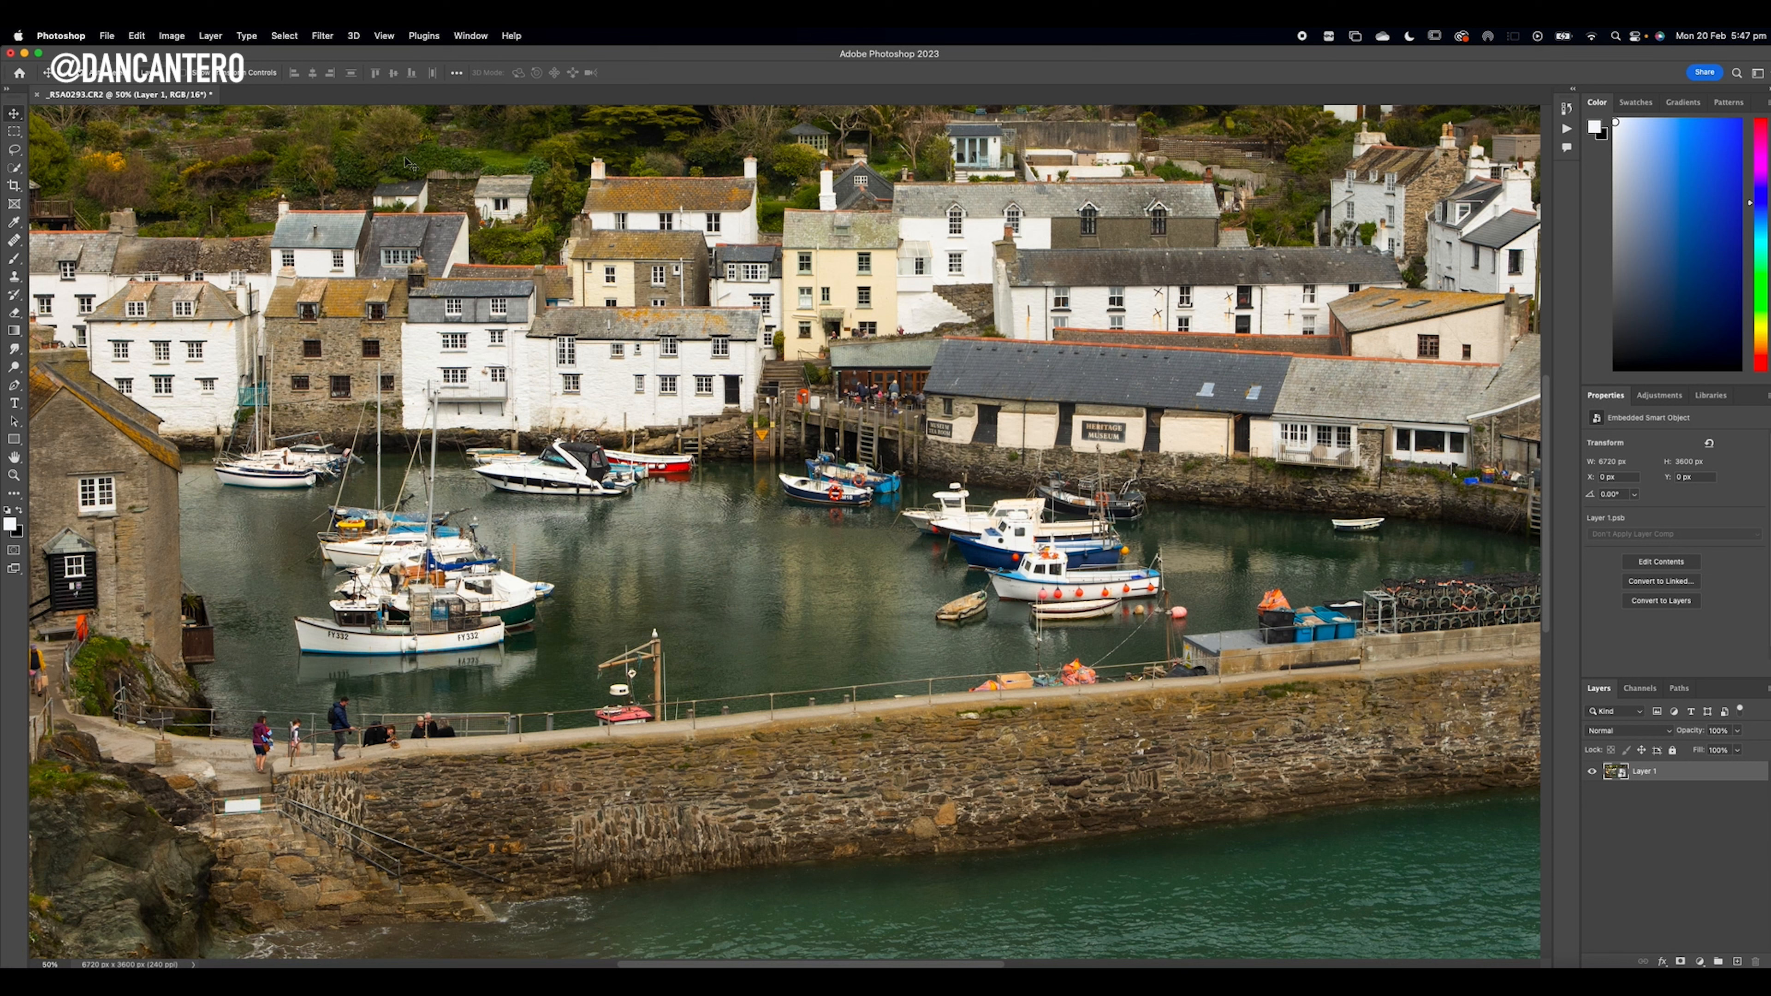
pyautogui.click(324, 37)
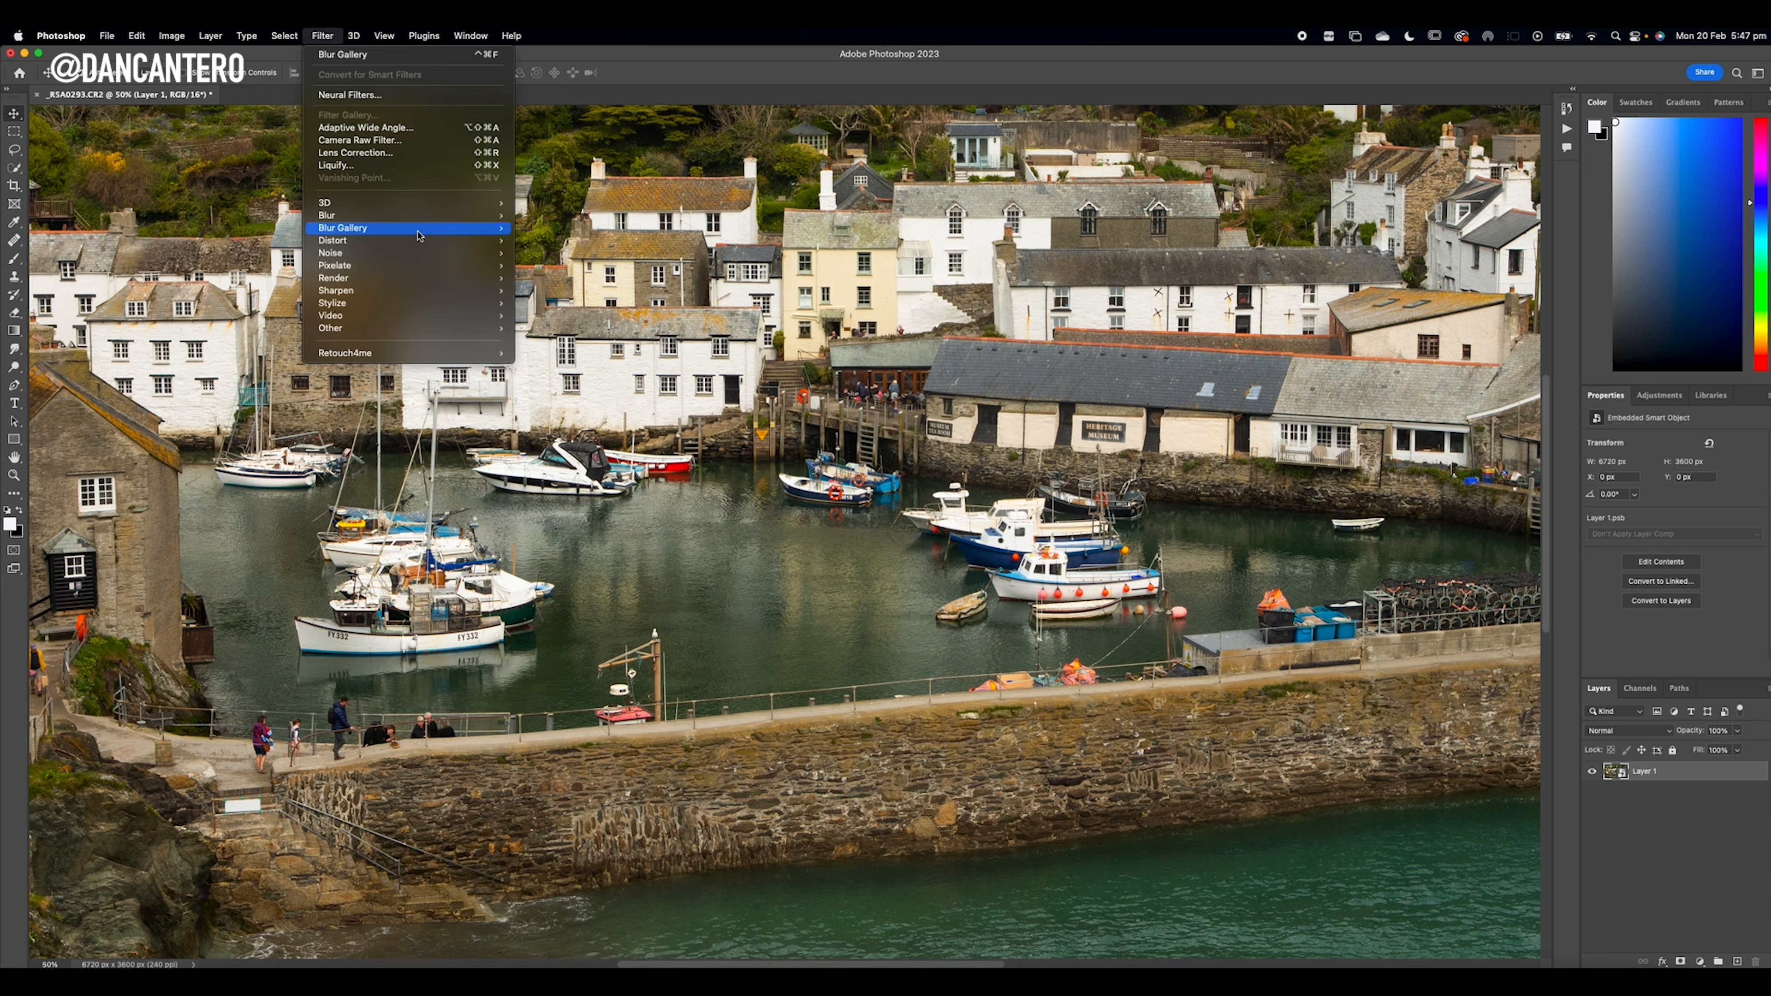
pyautogui.moveTo(420, 236)
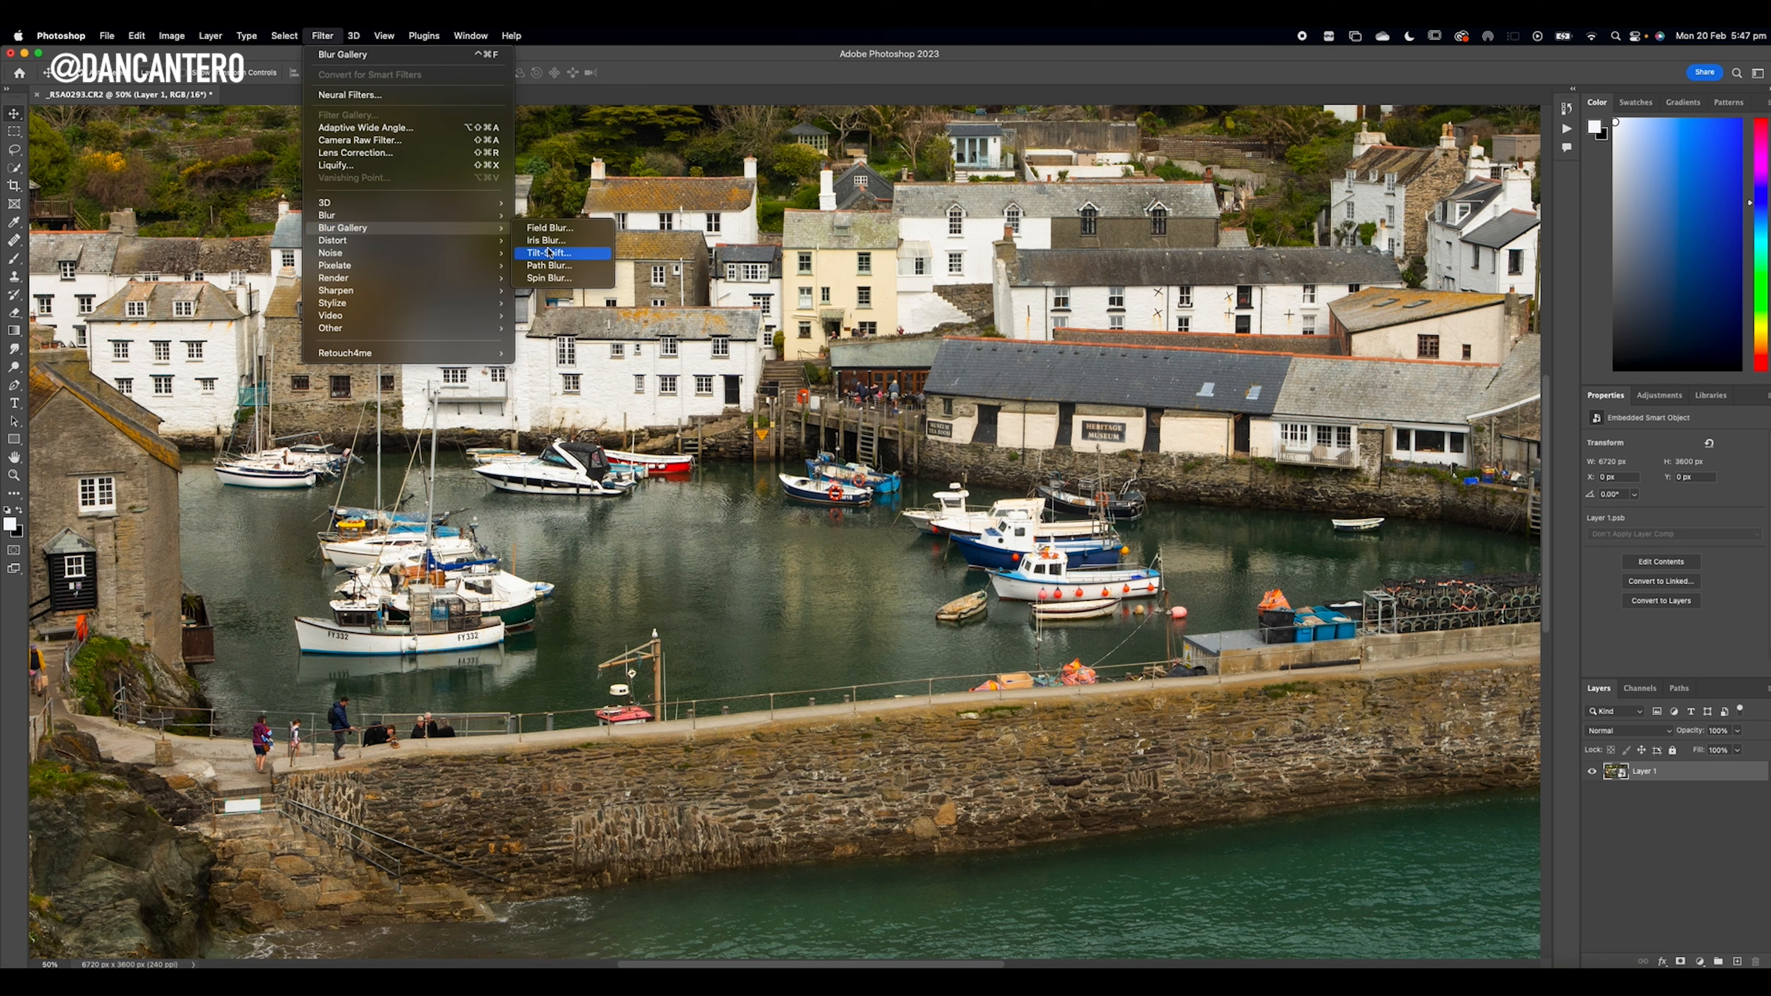
pyautogui.click(574, 258)
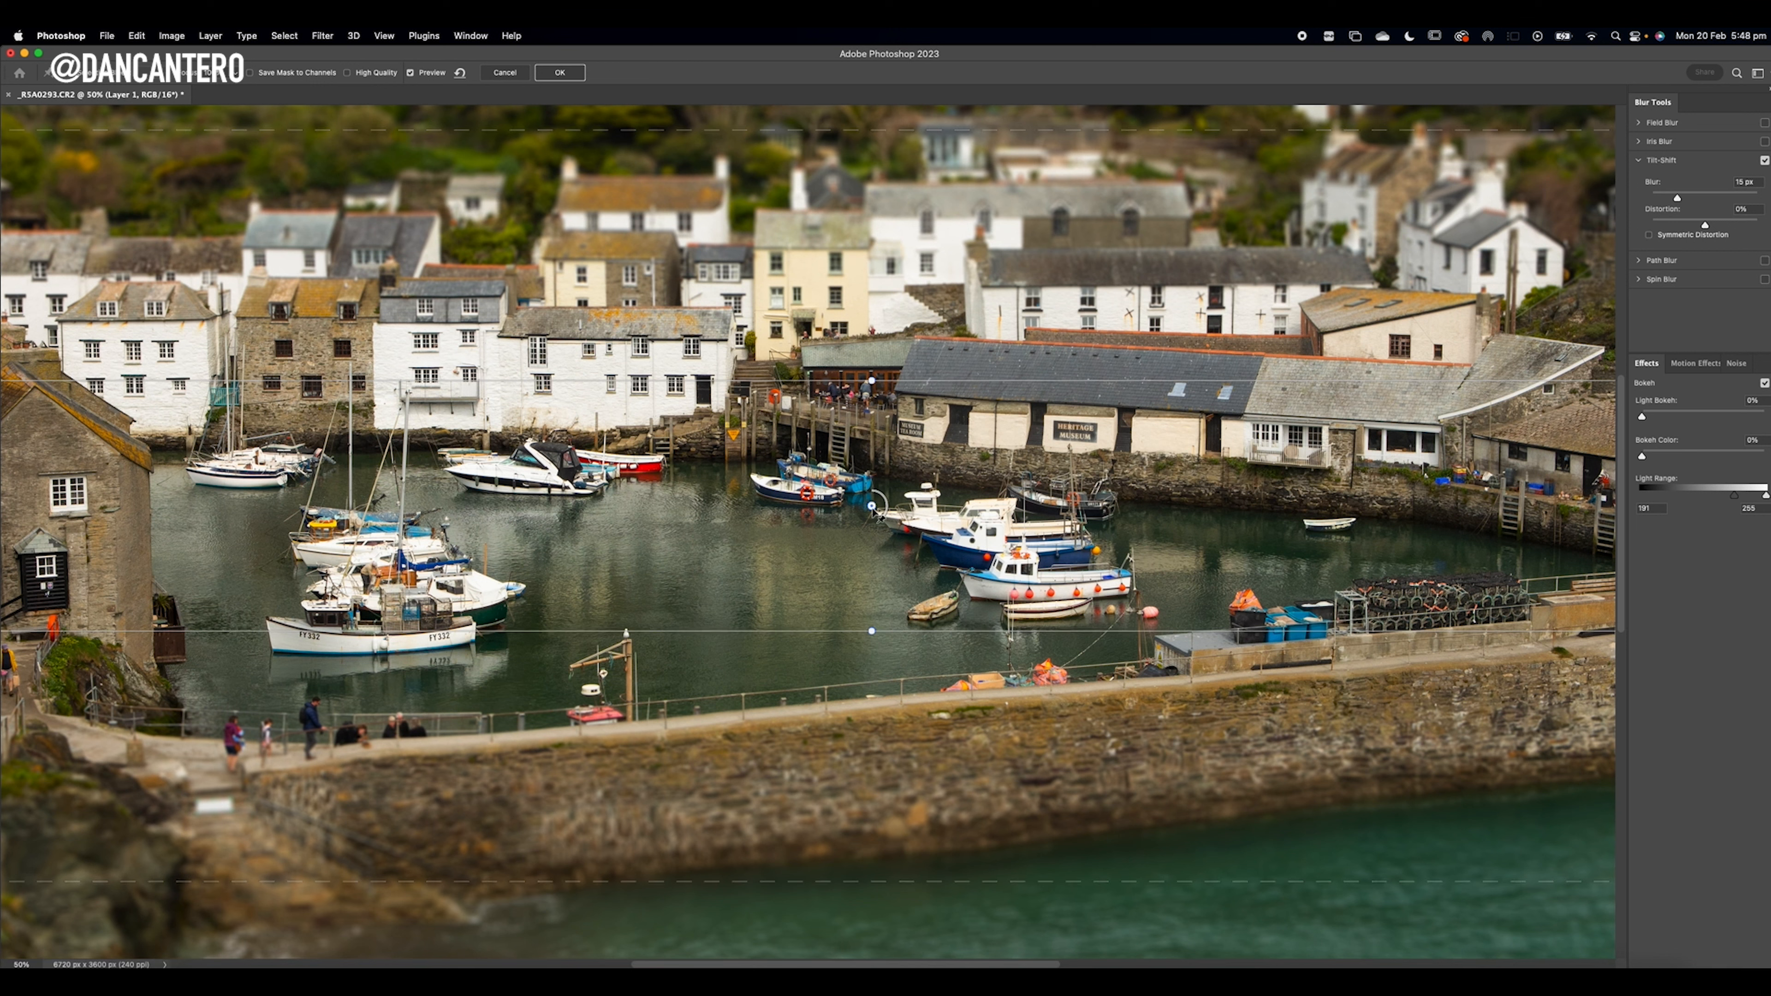
# Step: Centre the tilt-shift focus band on the harbour water and pull its lower fade limit up to the base of the sea wall
pyautogui.moveTo(873, 507); pyautogui.dragTo(813, 544)
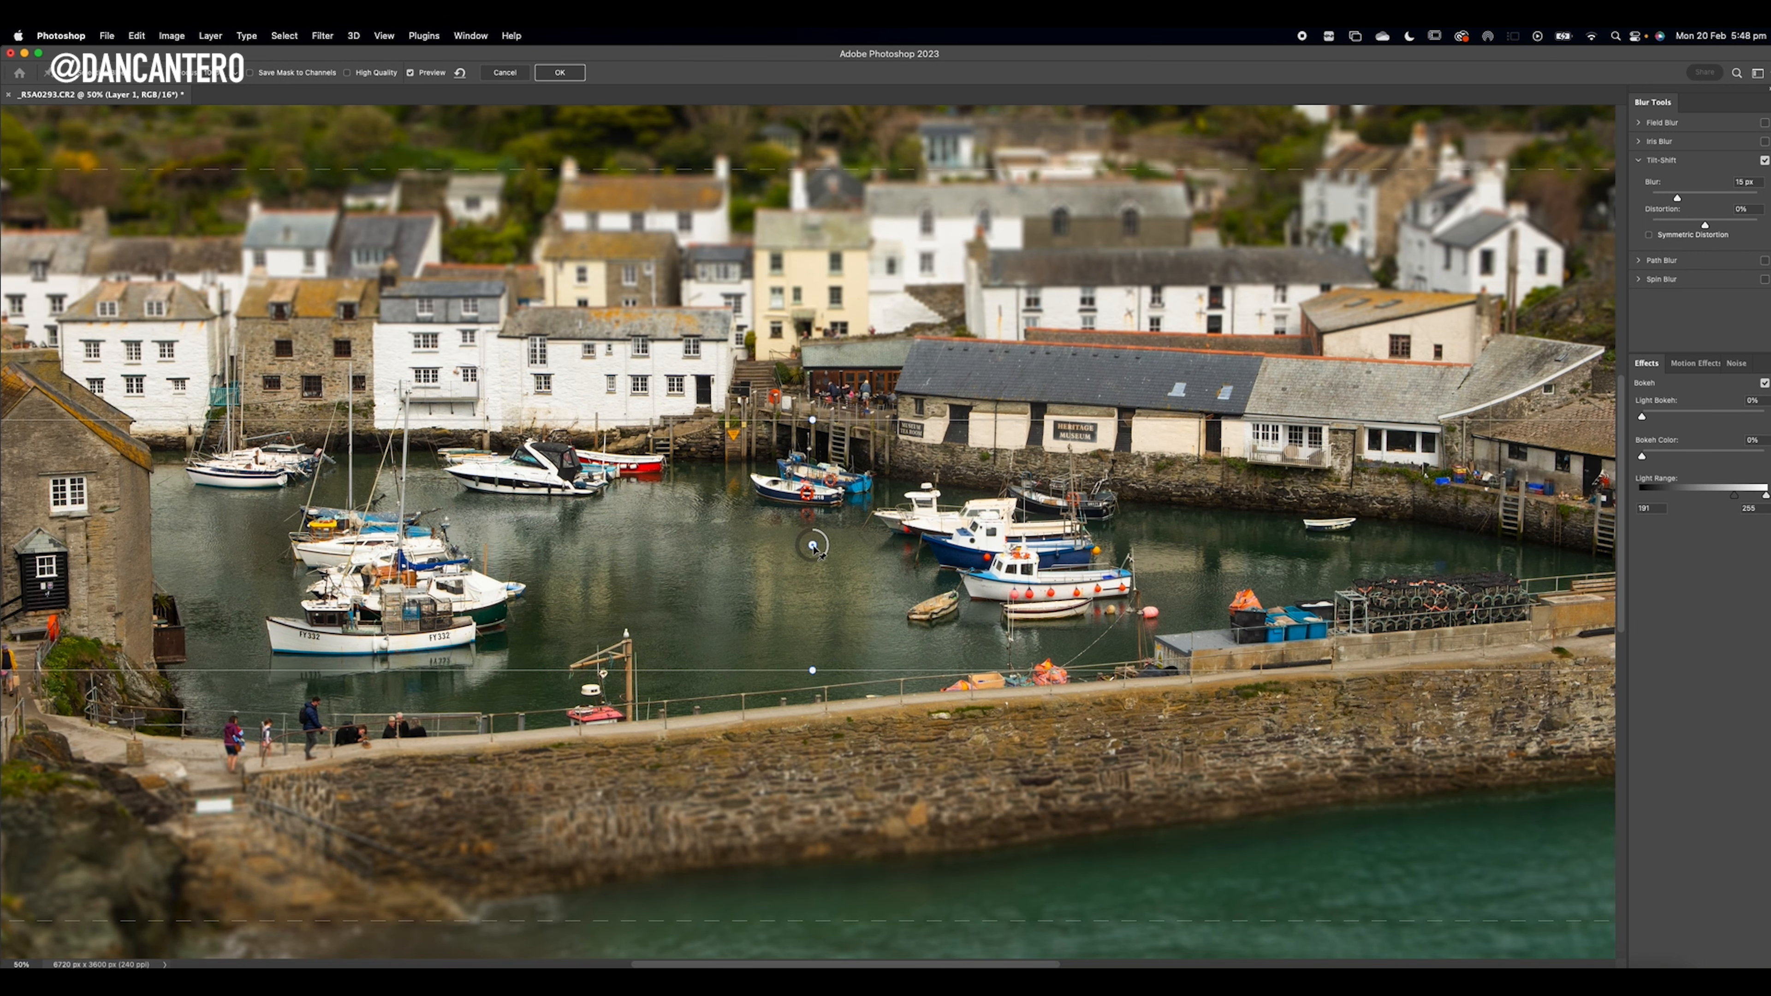
pyautogui.hscroll(2, 819, 551)
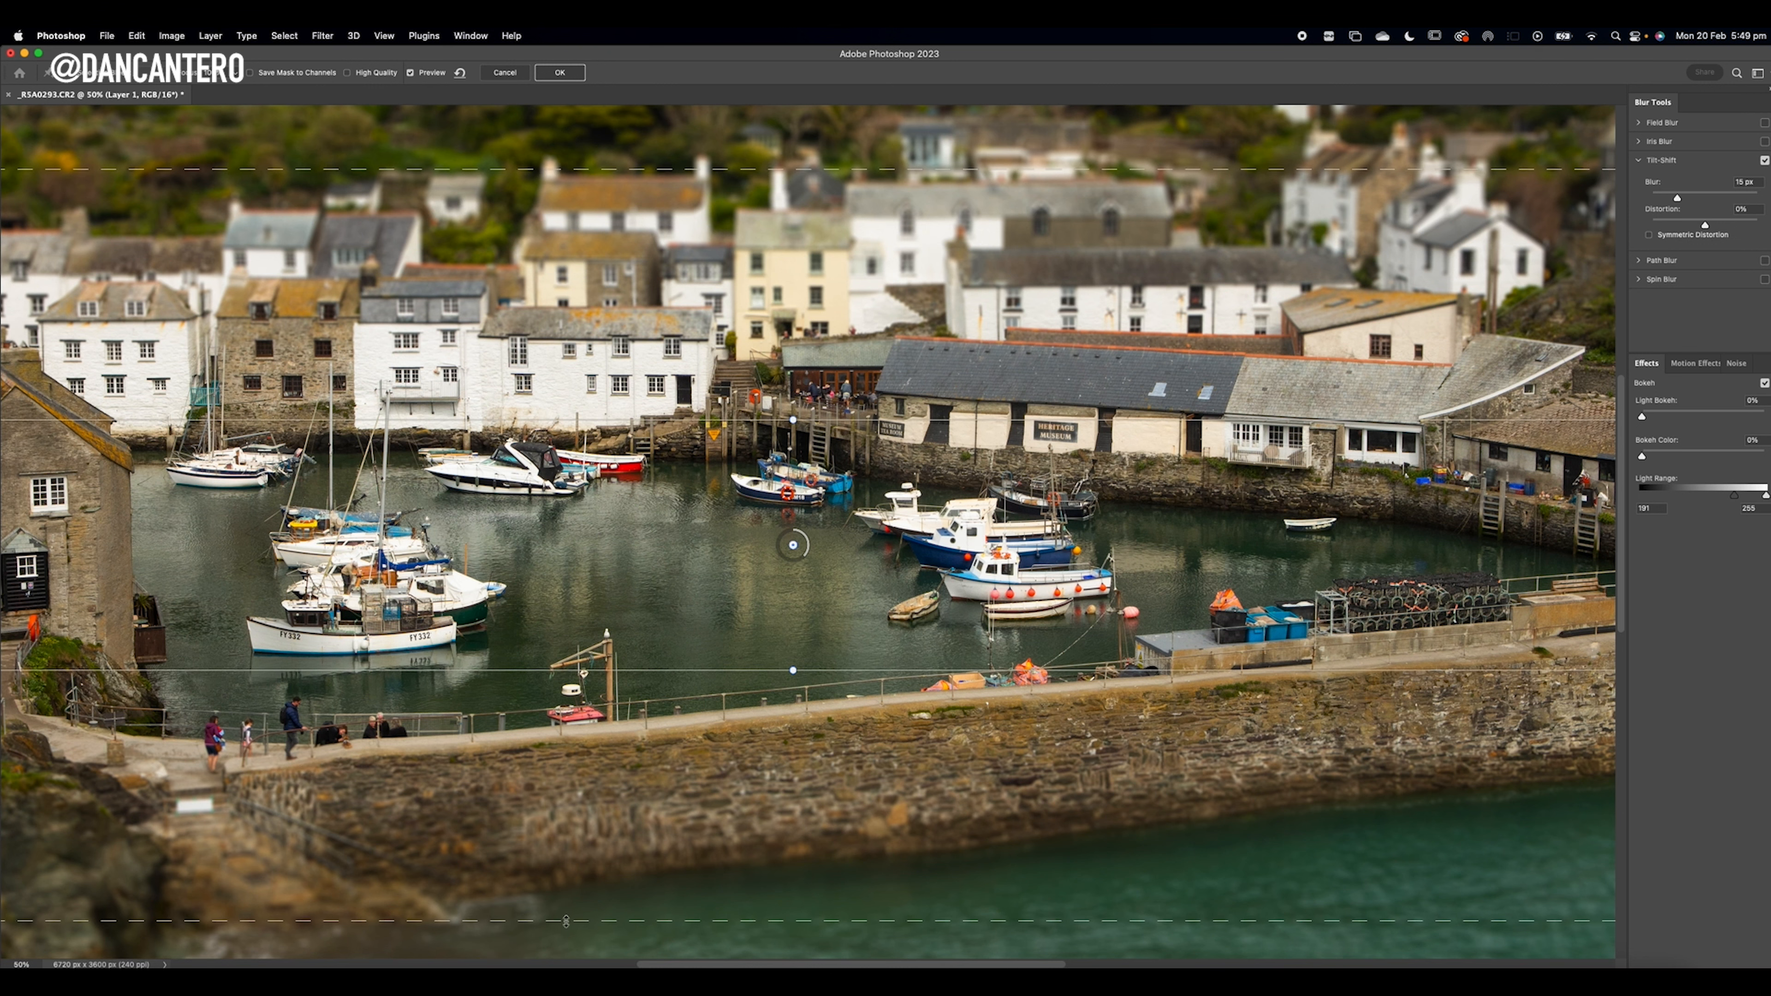
pyautogui.moveTo(531, 923); pyautogui.dragTo(534, 844)
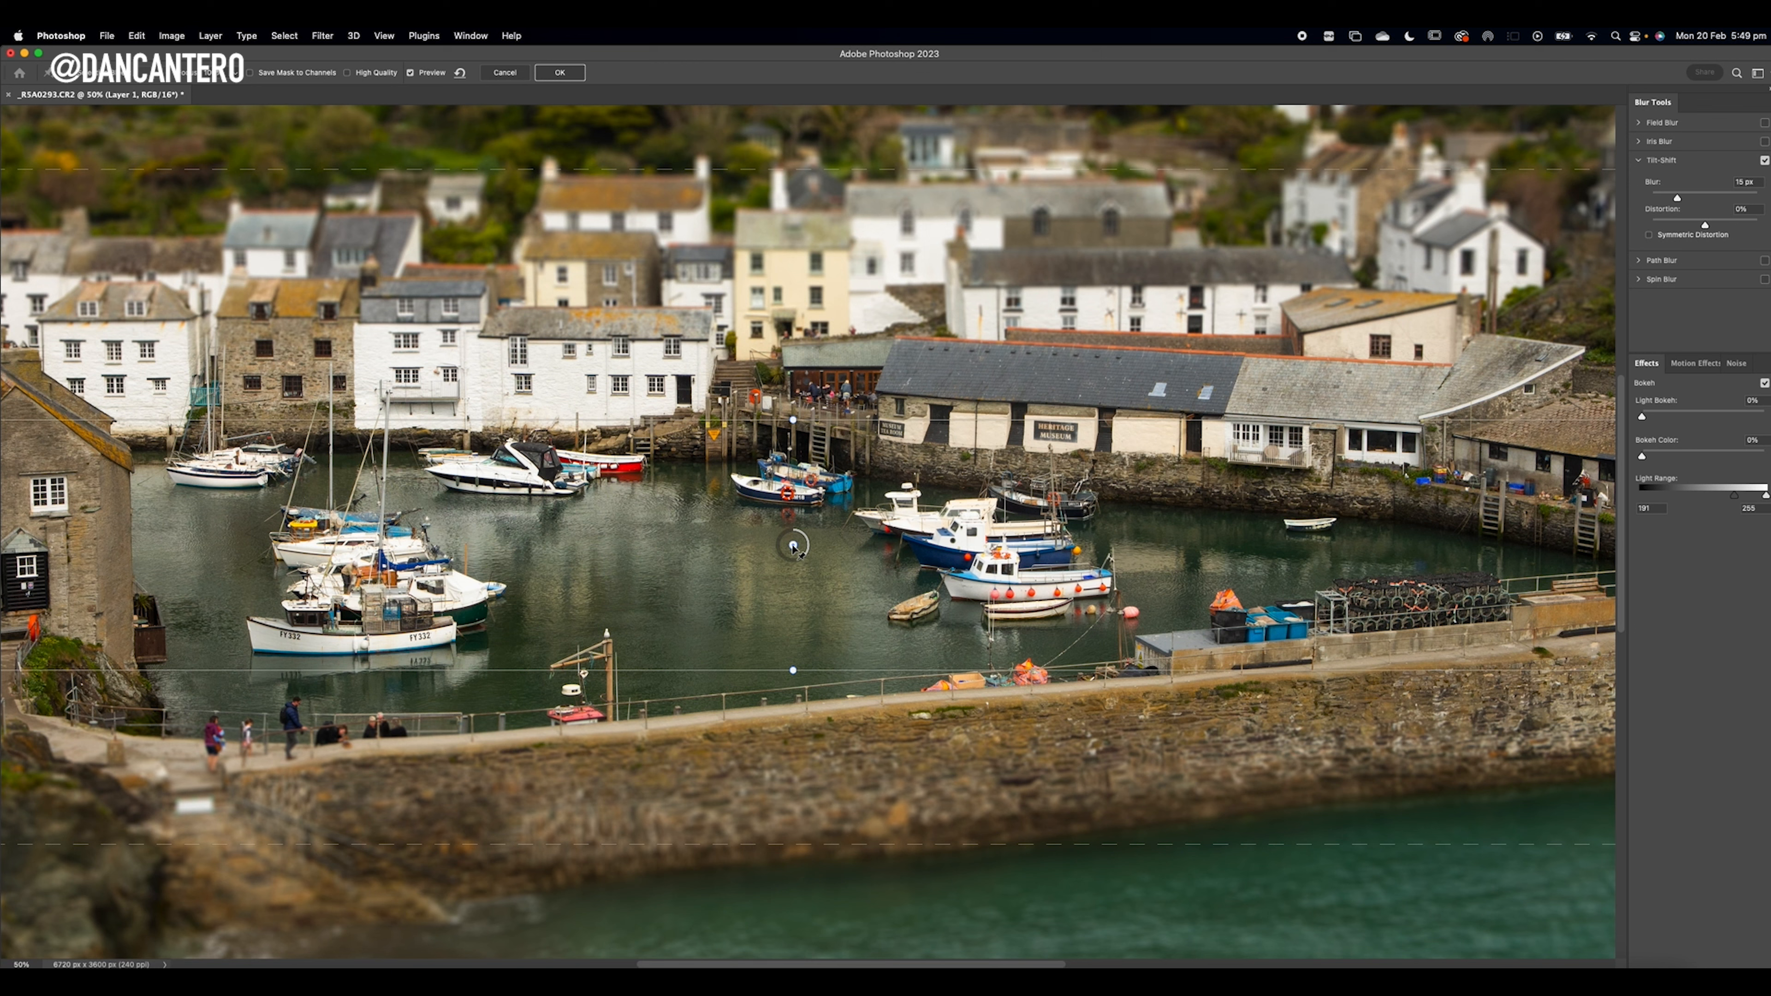
pyautogui.moveTo(793, 547); pyautogui.dragTo(789, 561)
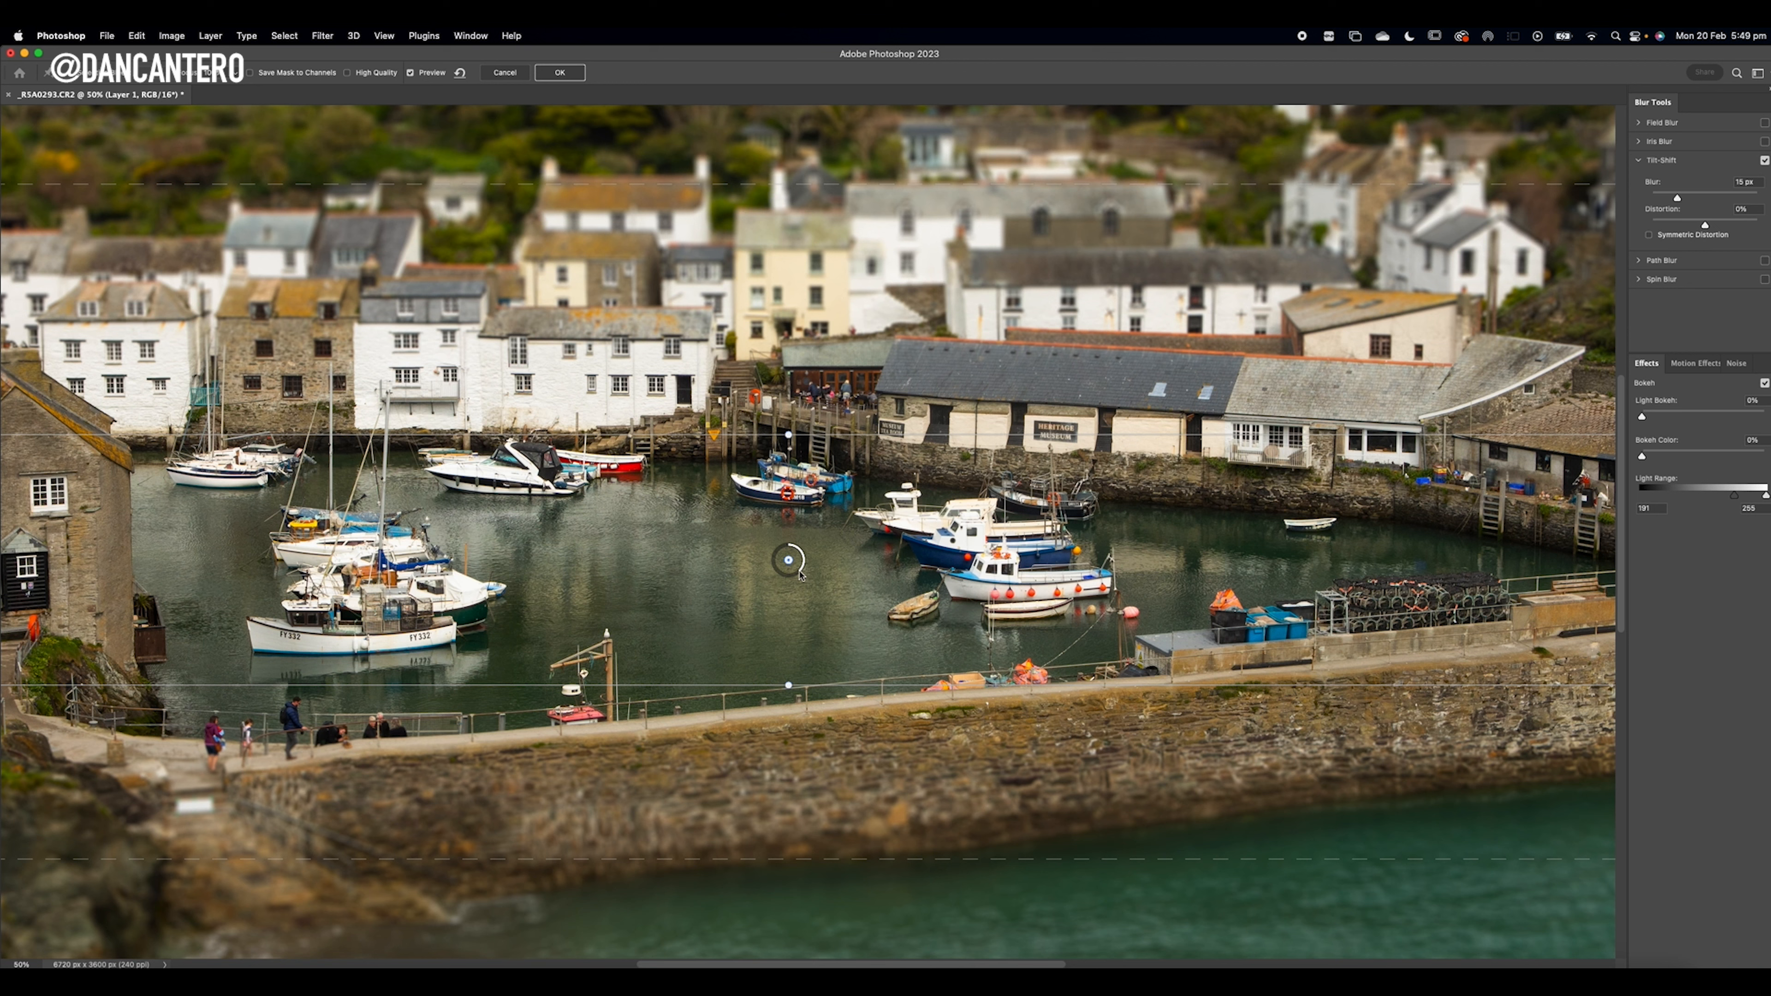
# Step: Try tilt-shift blur amounts of 5 px and 20 px, settling on 10 px
pyautogui.moveTo(802, 576); pyautogui.dragTo(808, 560)
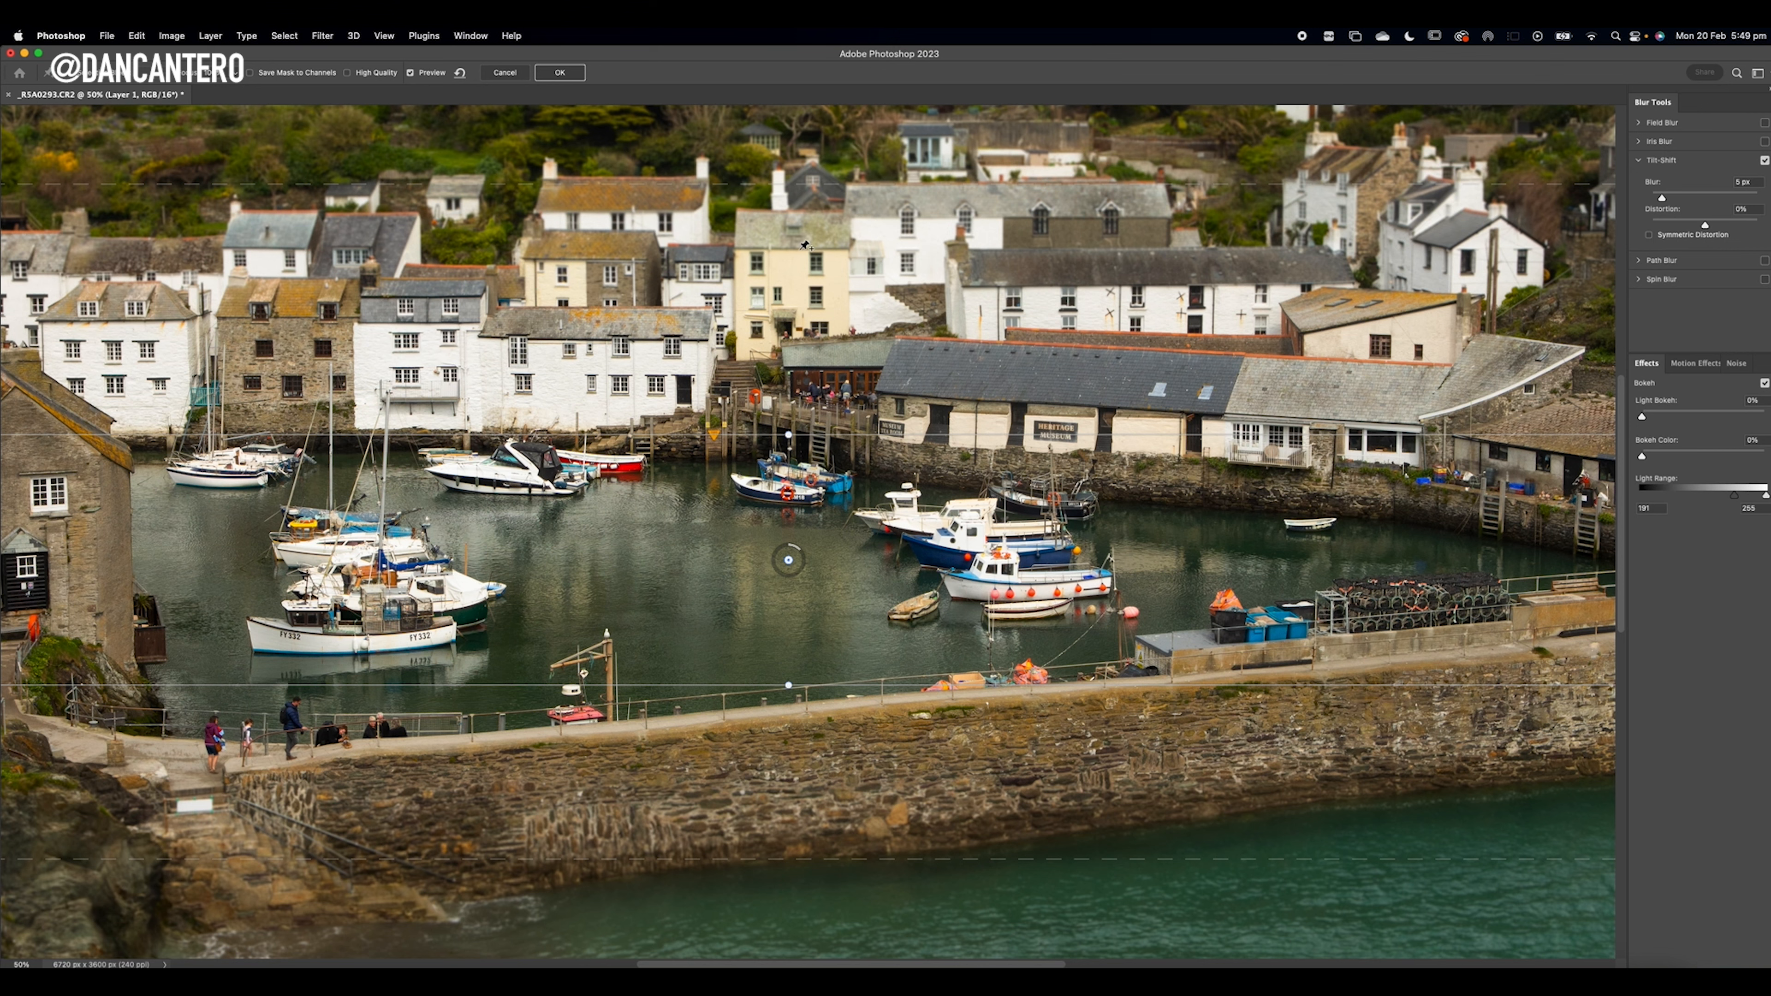
pyautogui.moveTo(805, 551); pyautogui.dragTo(795, 583)
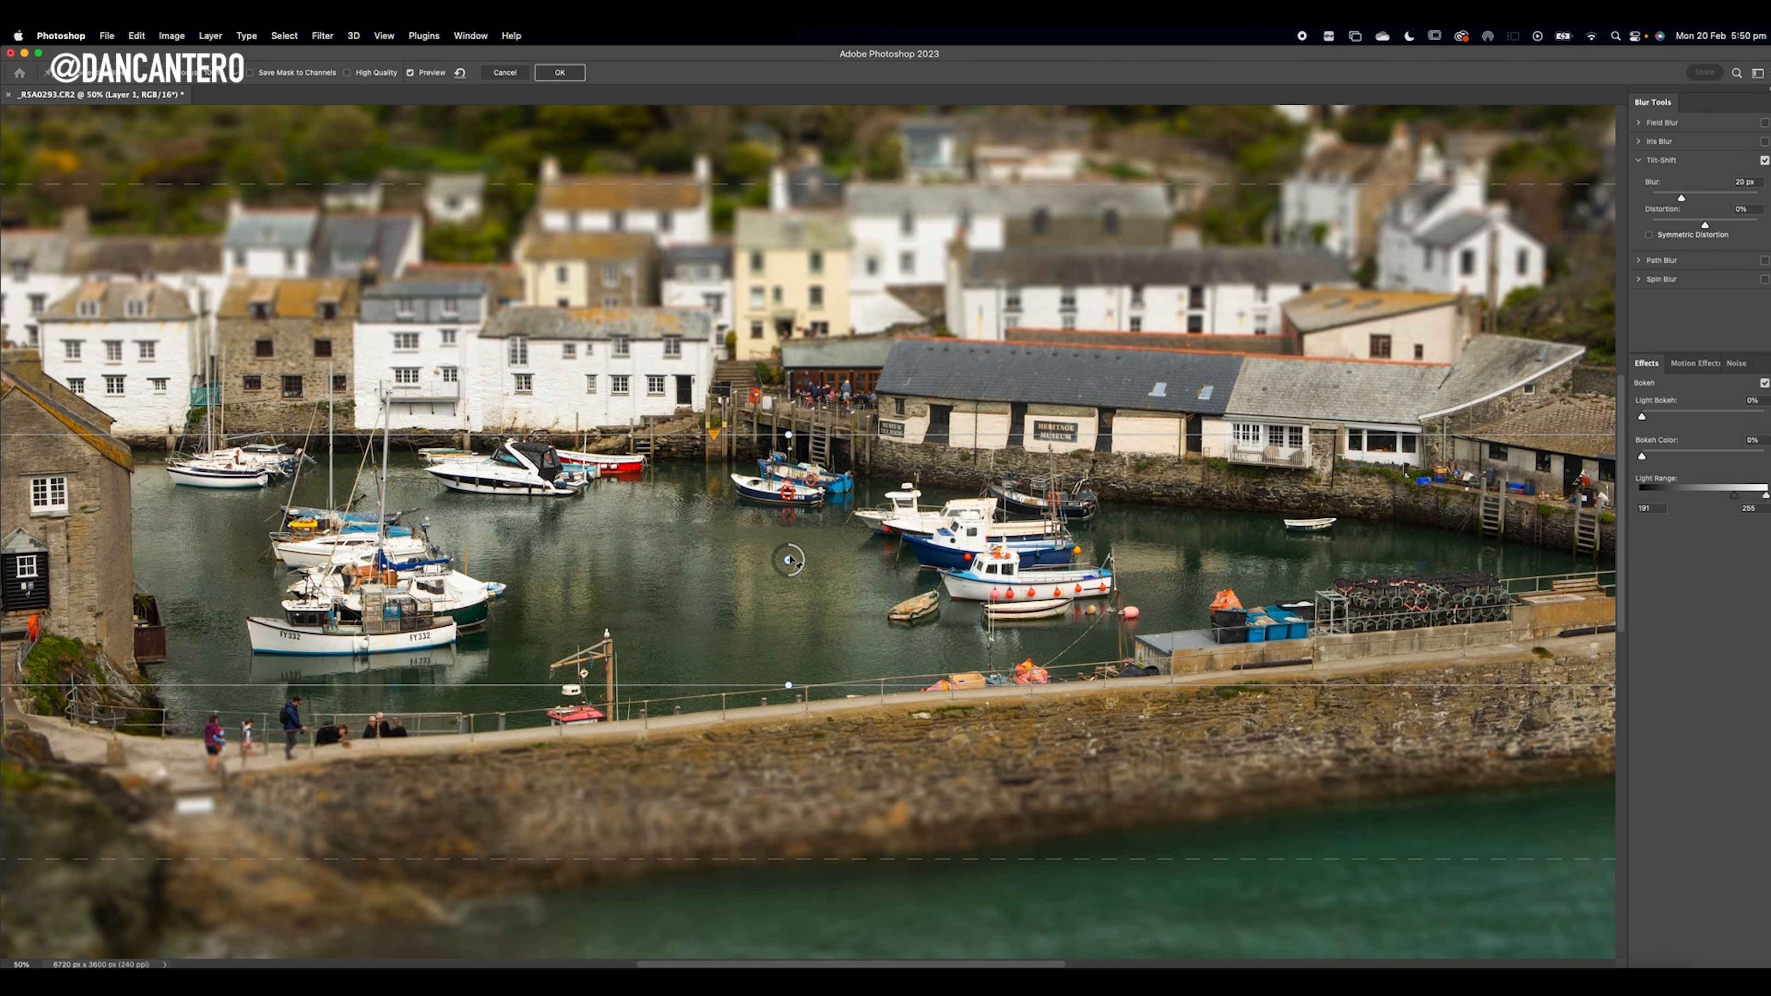
pyautogui.moveTo(791, 579); pyautogui.dragTo(816, 564)
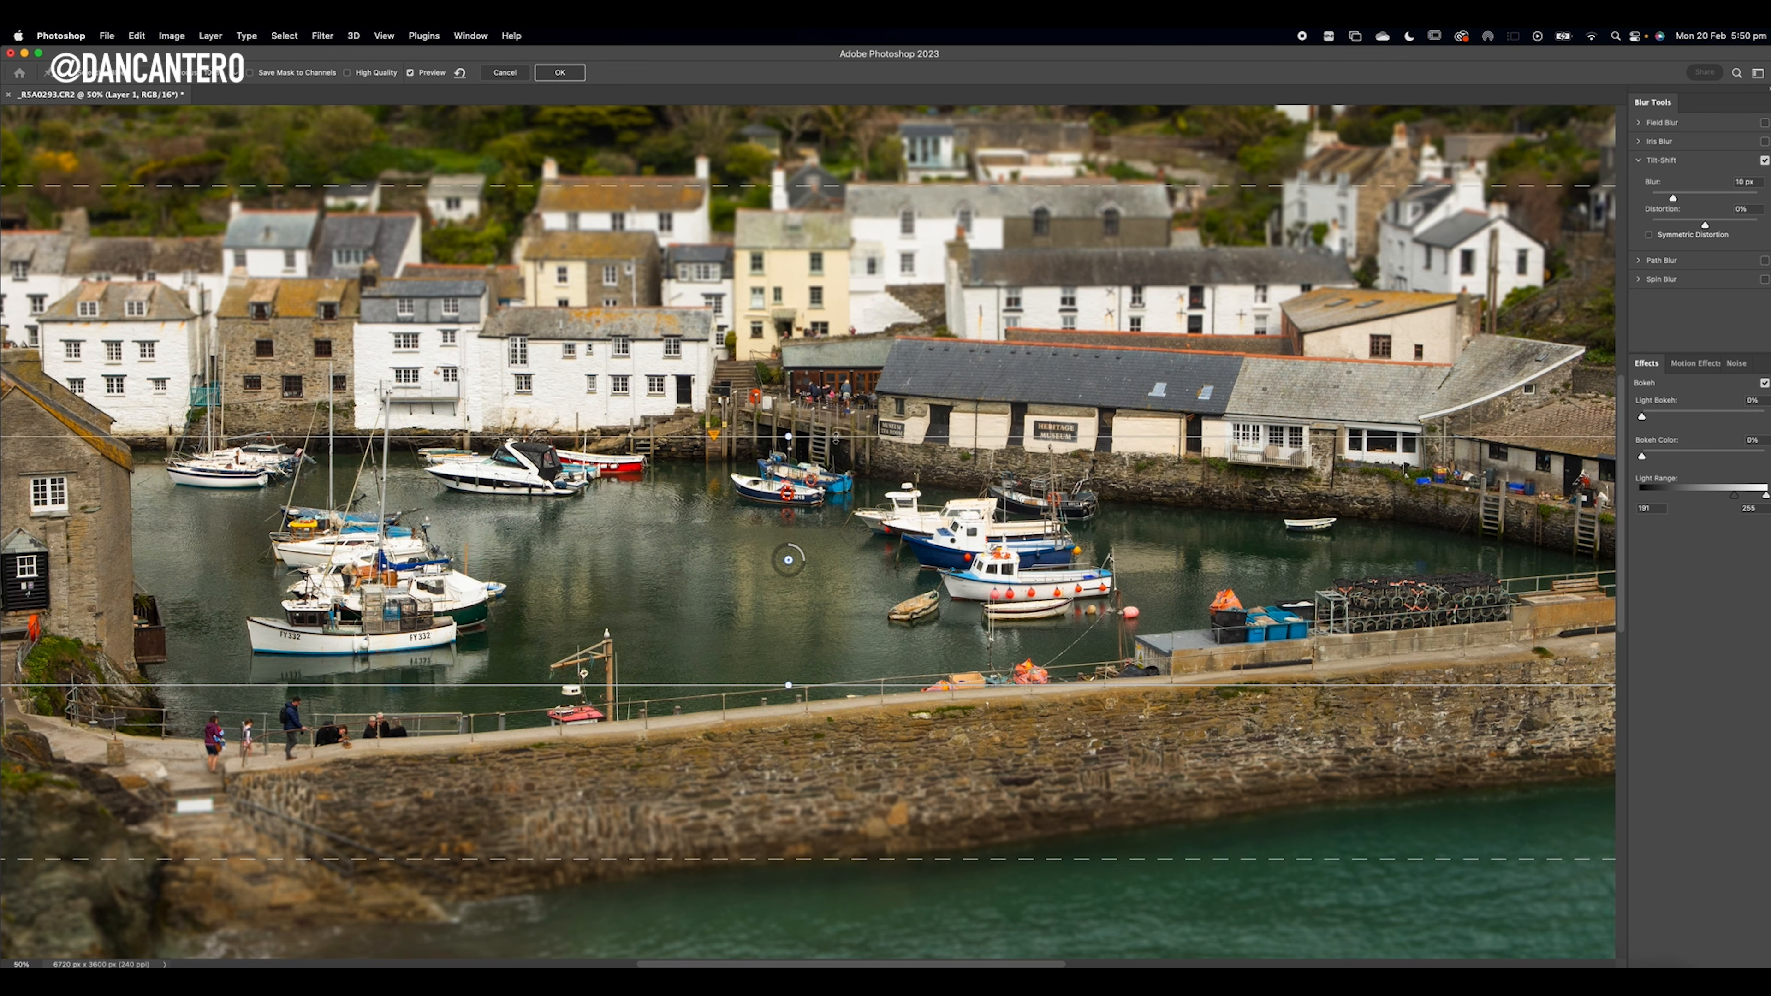
# Step: Rotate the tilt-shift focus band counter-clockwise to follow the slope of the harbour wall
pyautogui.moveTo(833, 437); pyautogui.dragTo(800, 444)
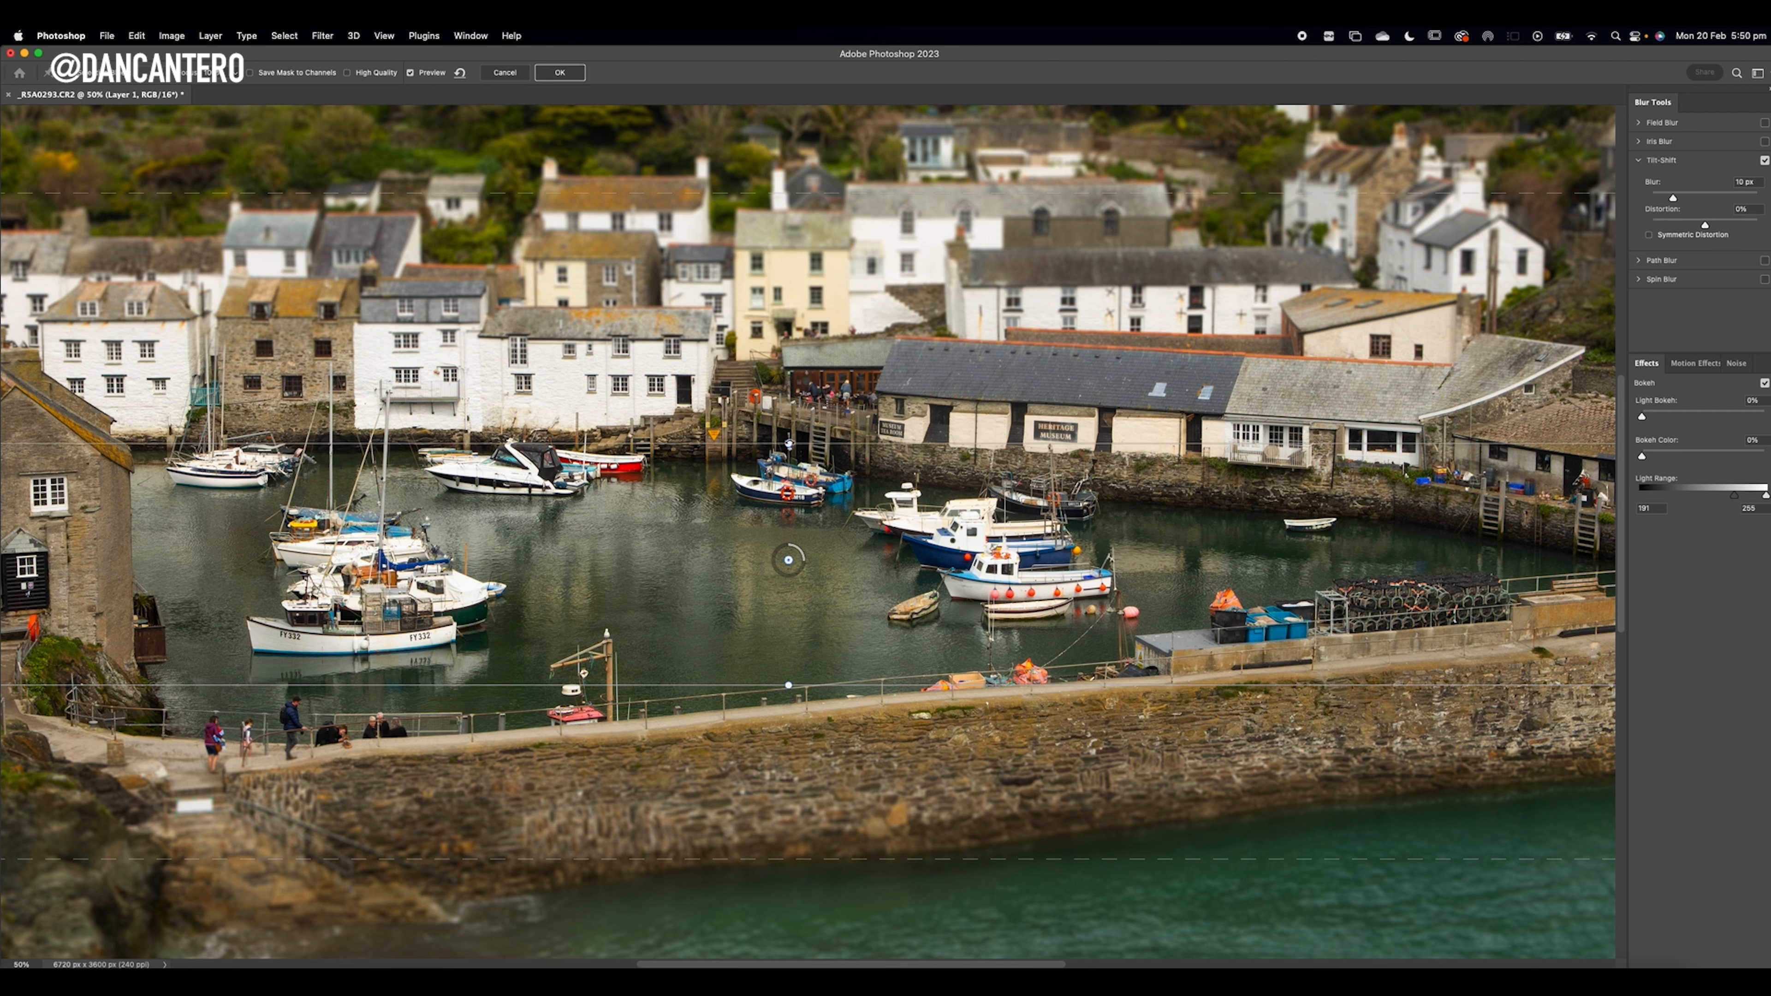
pyautogui.moveTo(792, 437); pyautogui.dragTo(786, 443)
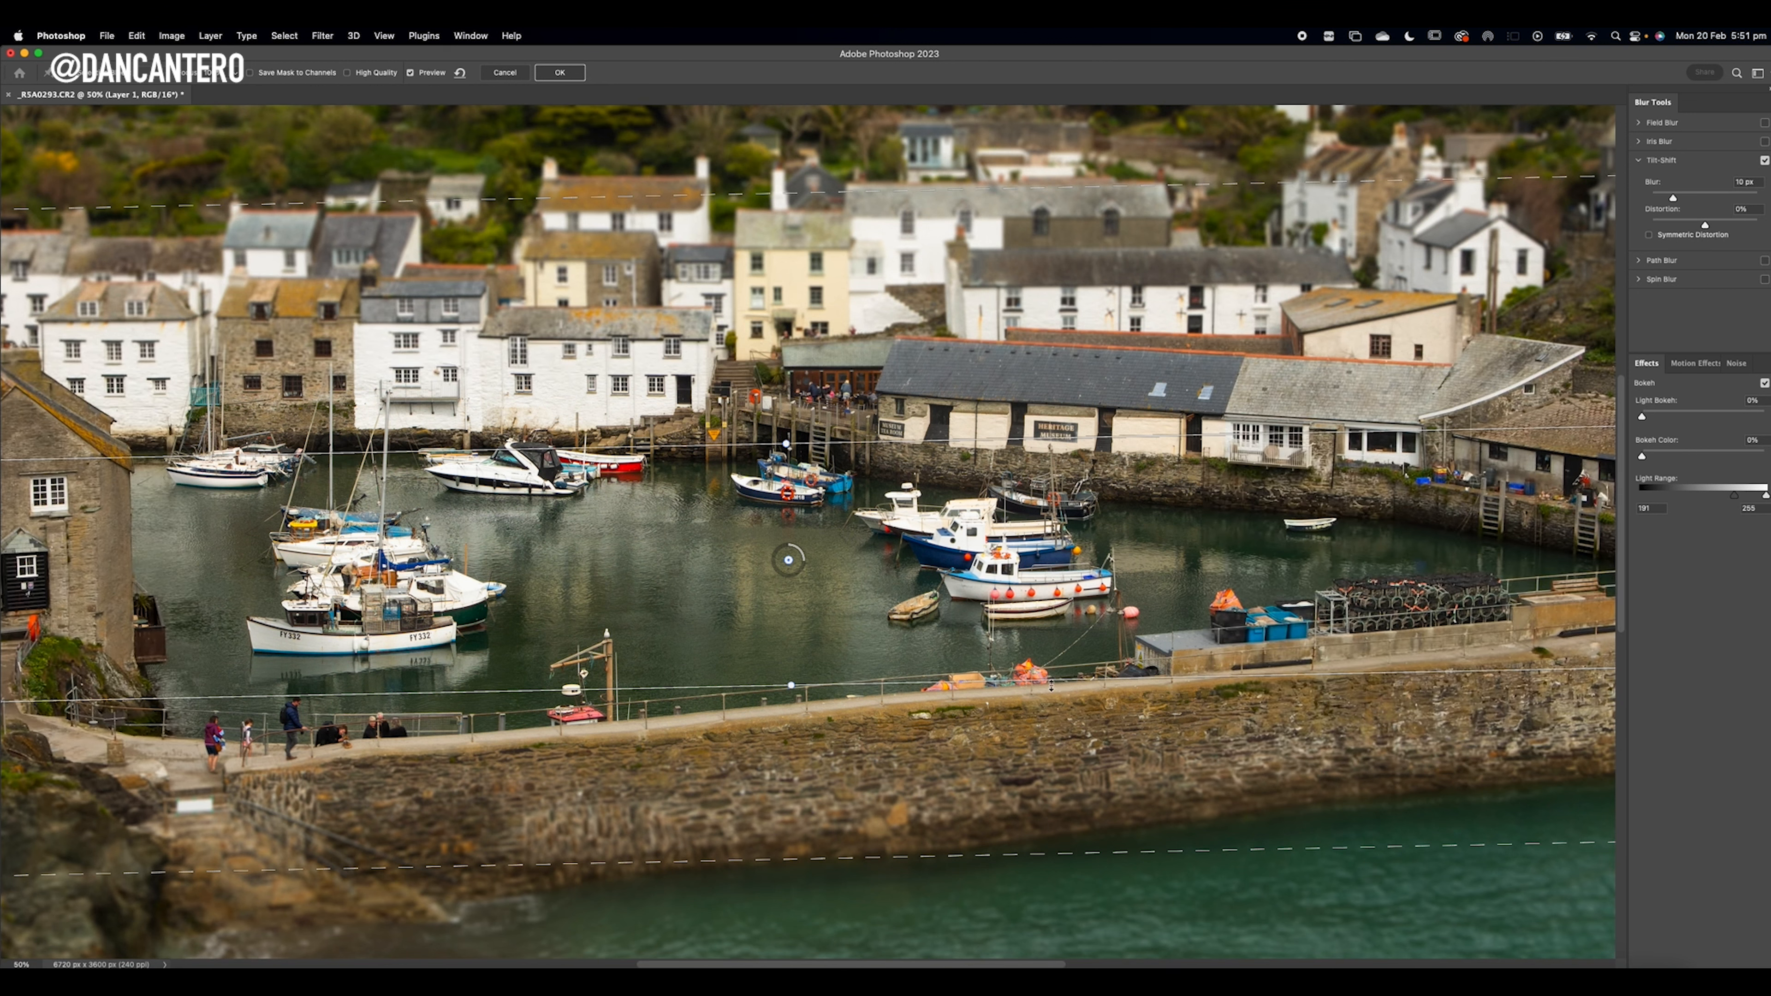
pyautogui.moveTo(786, 442); pyautogui.dragTo(779, 444)
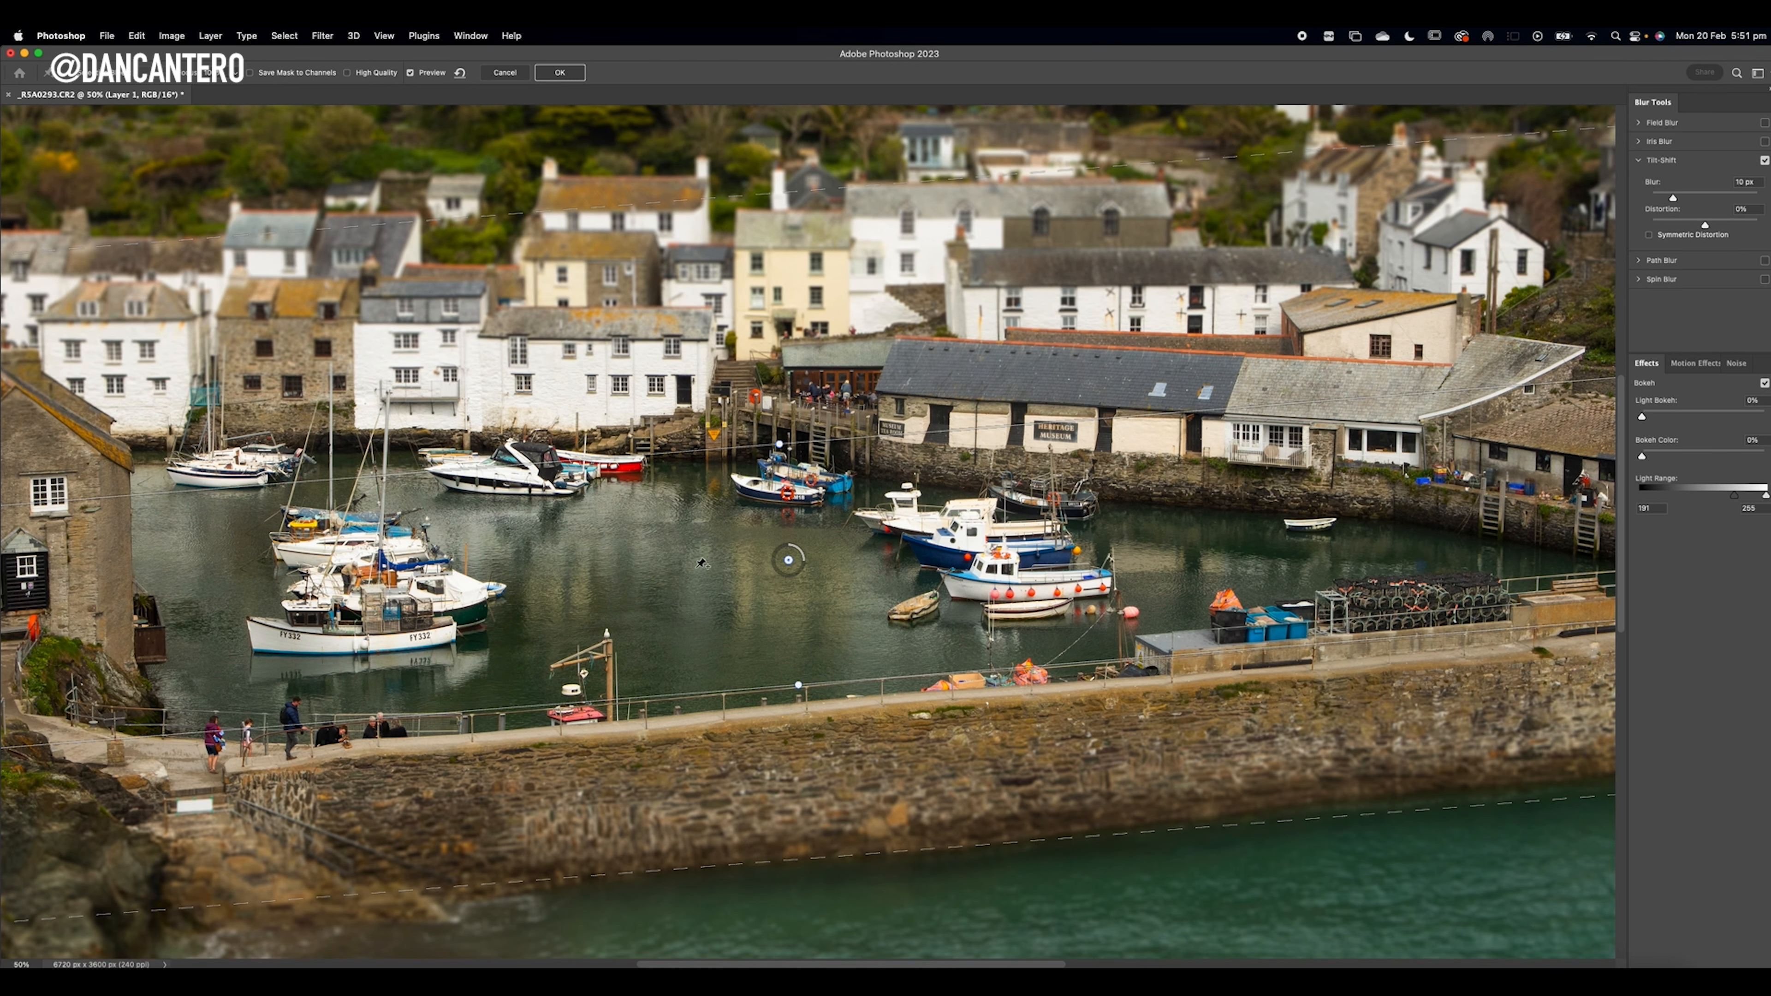
# Step: Move the tilted focus band down towards the wall and narrow its sharp zone and both fade zones around the front boats and walkway
pyautogui.moveTo(789, 570); pyautogui.dragTo(796, 626)
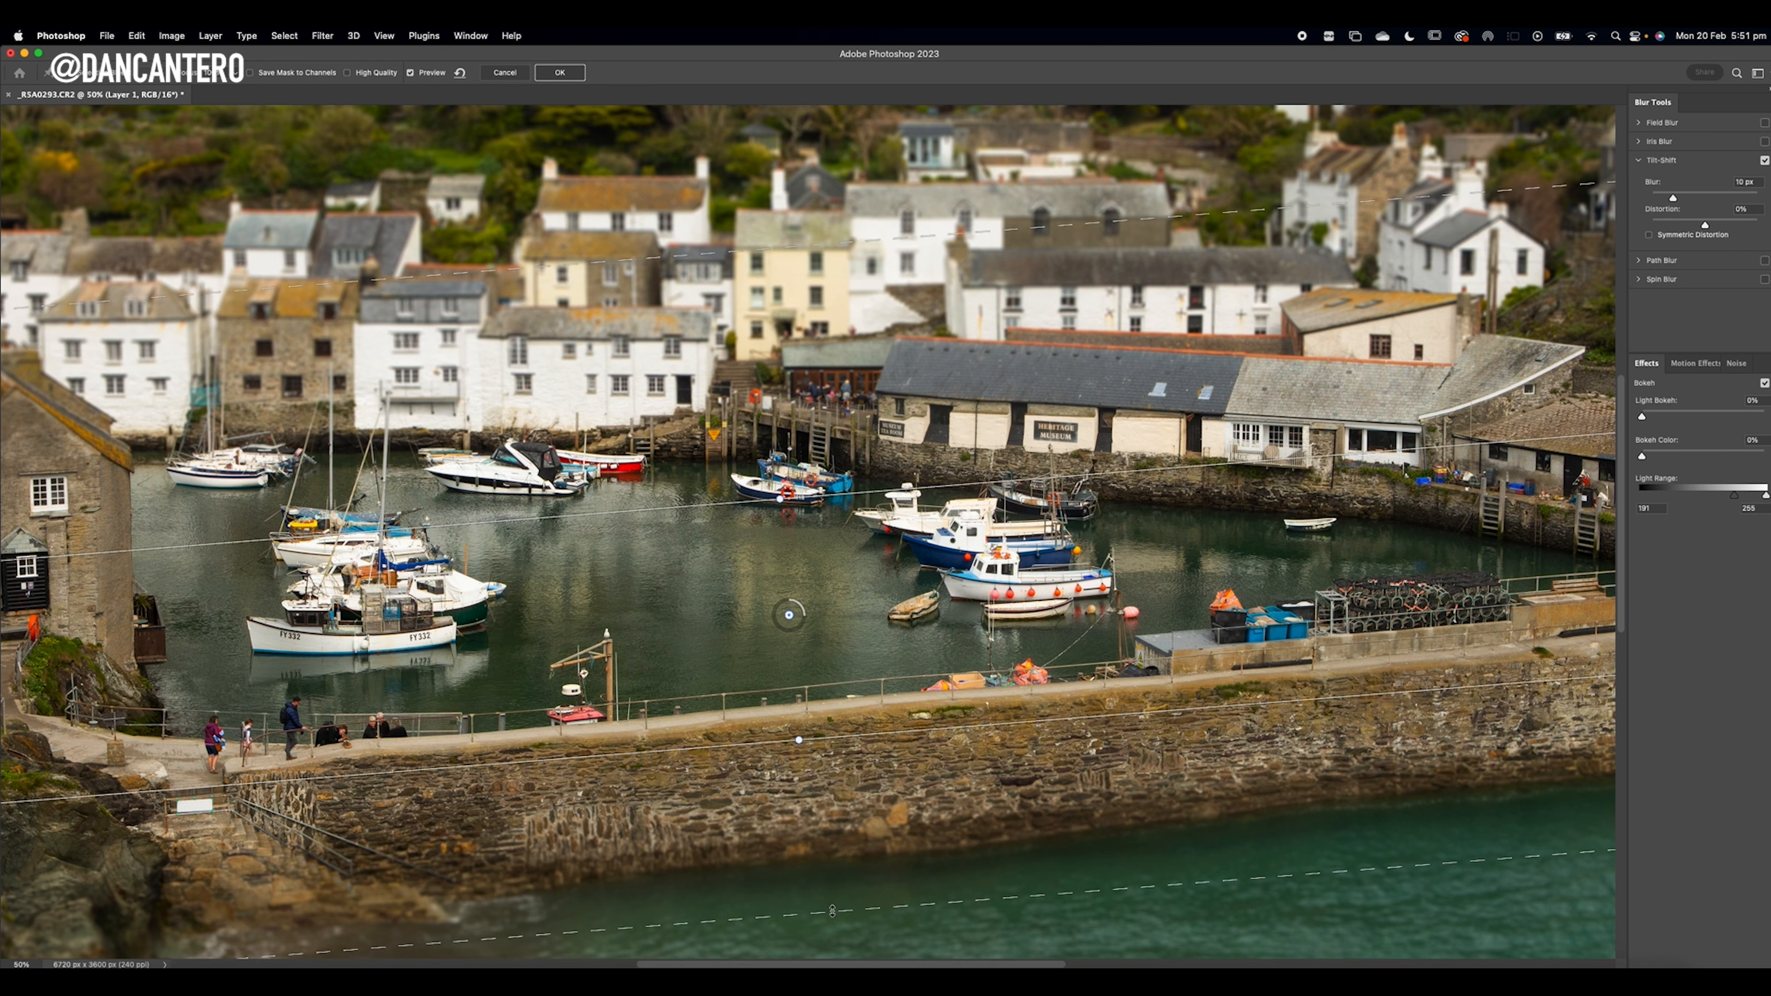
pyautogui.moveTo(831, 909); pyautogui.dragTo(829, 849)
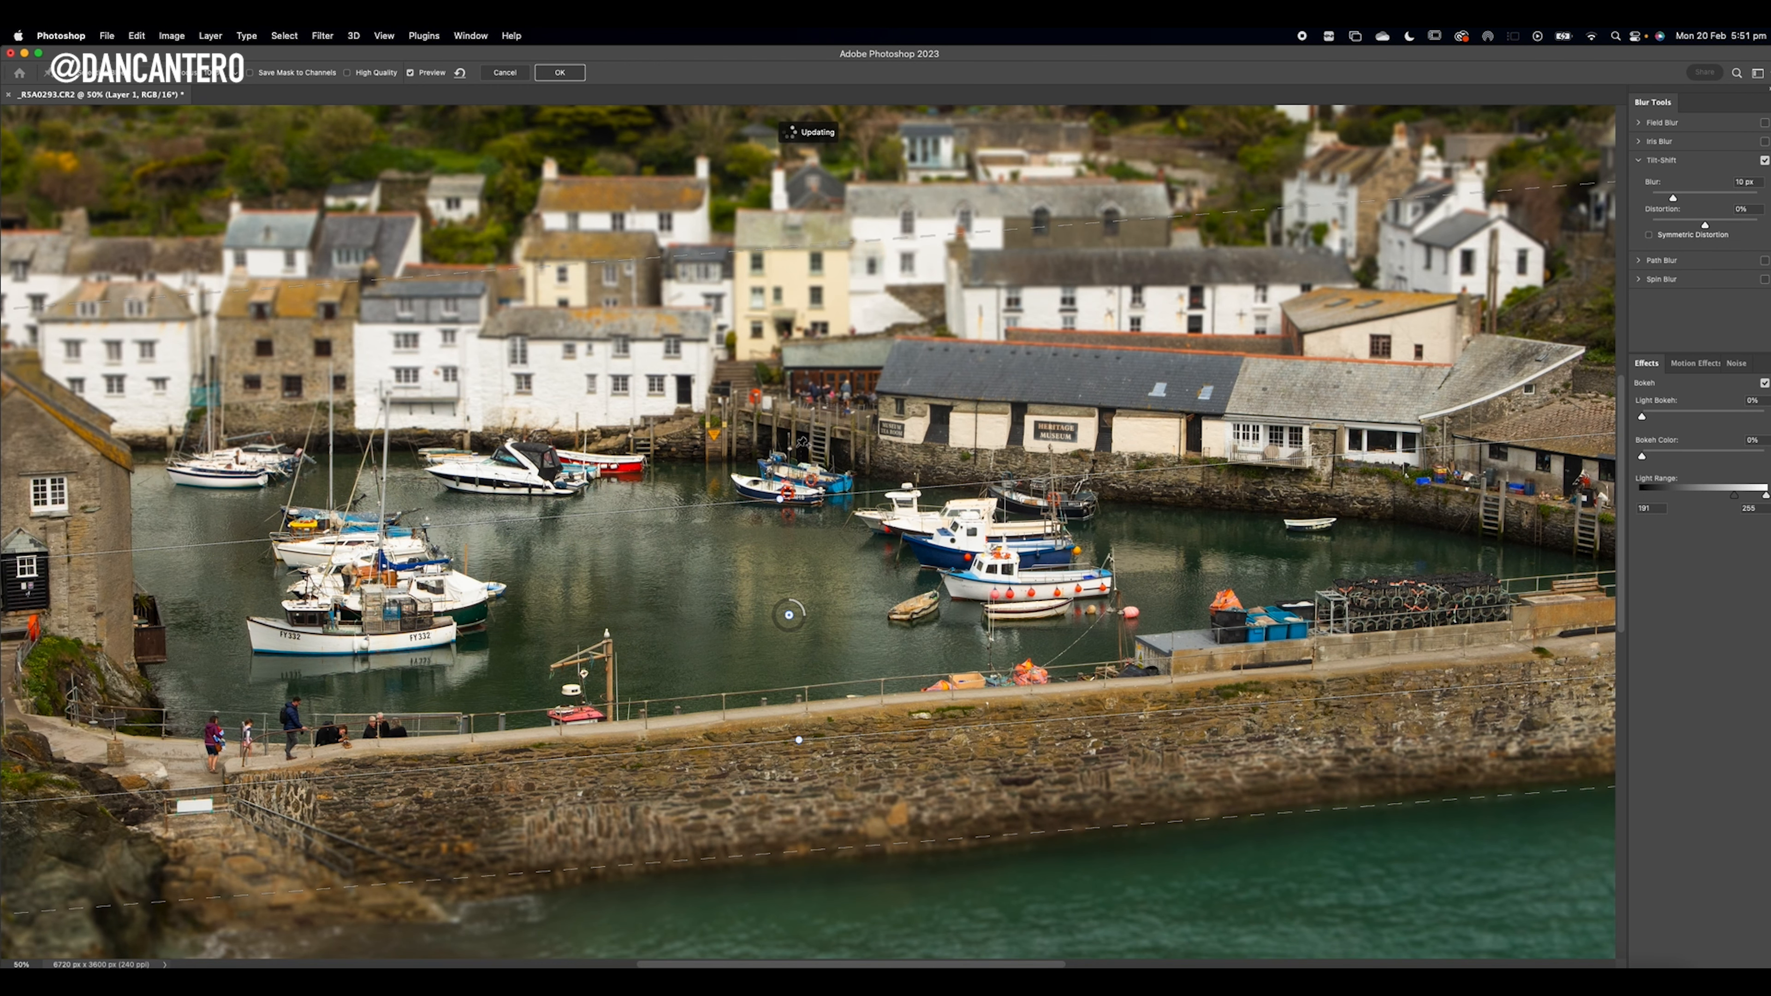
pyautogui.moveTo(794, 246); pyautogui.dragTo(793, 301)
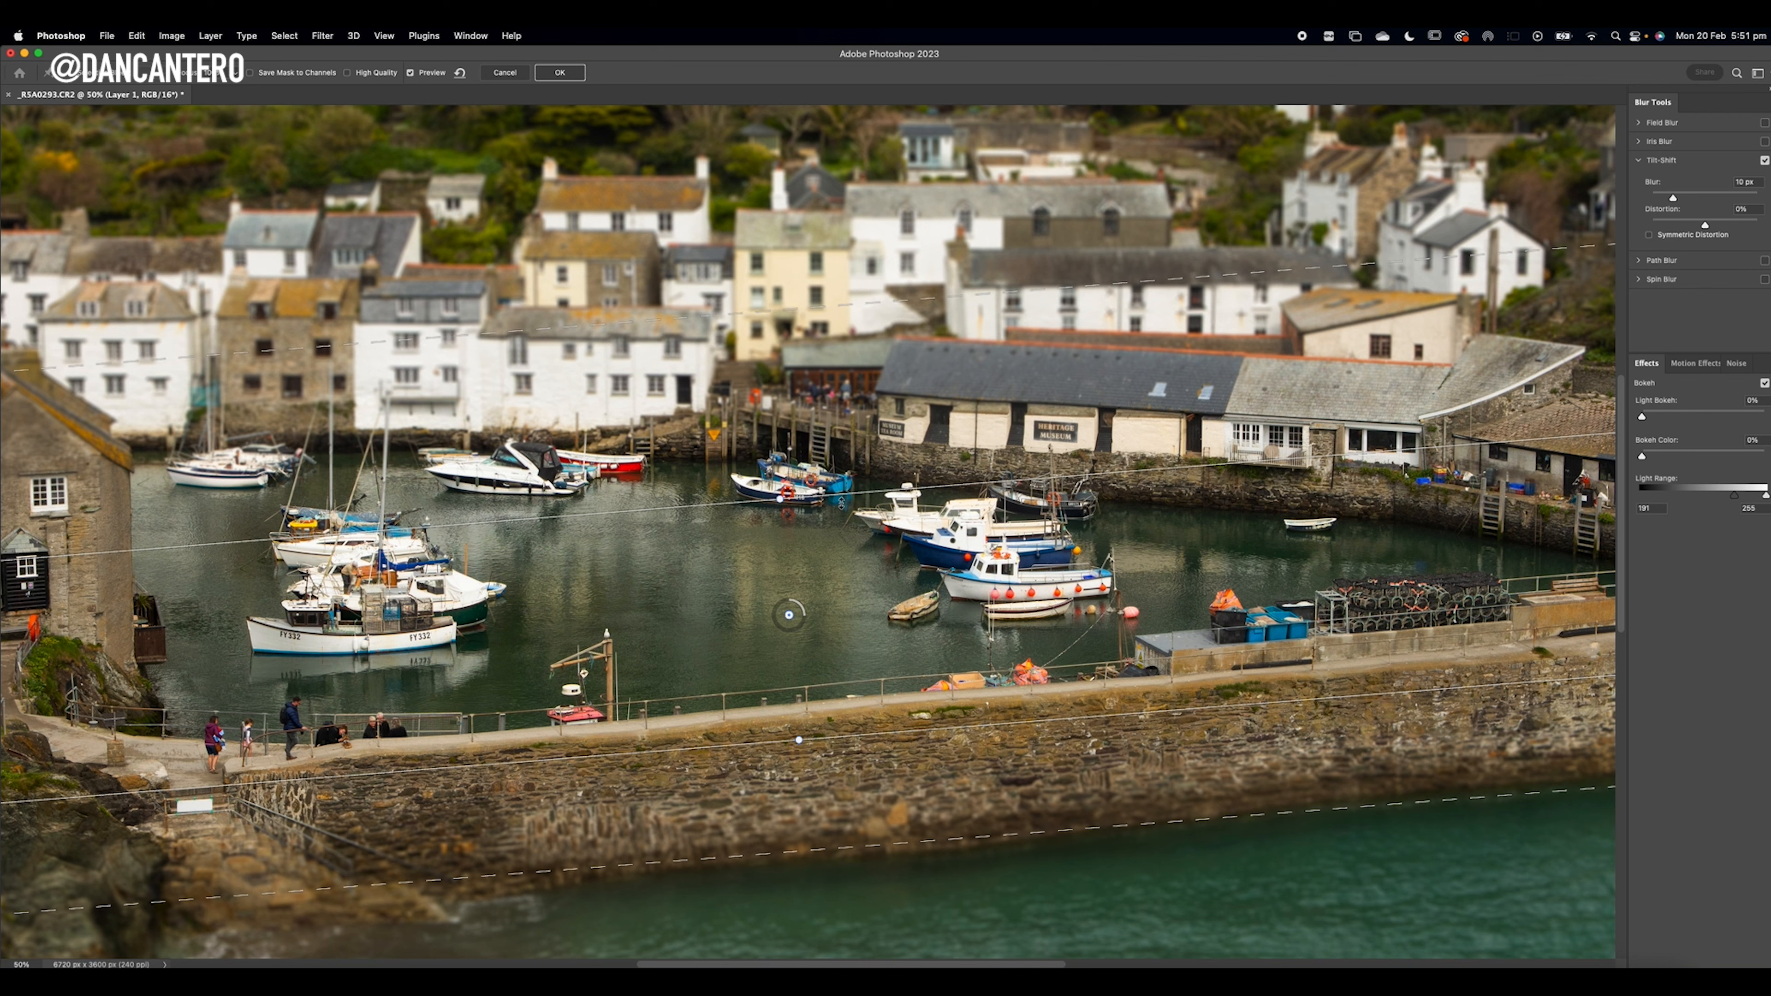
pyautogui.moveTo(836, 497); pyautogui.dragTo(829, 579)
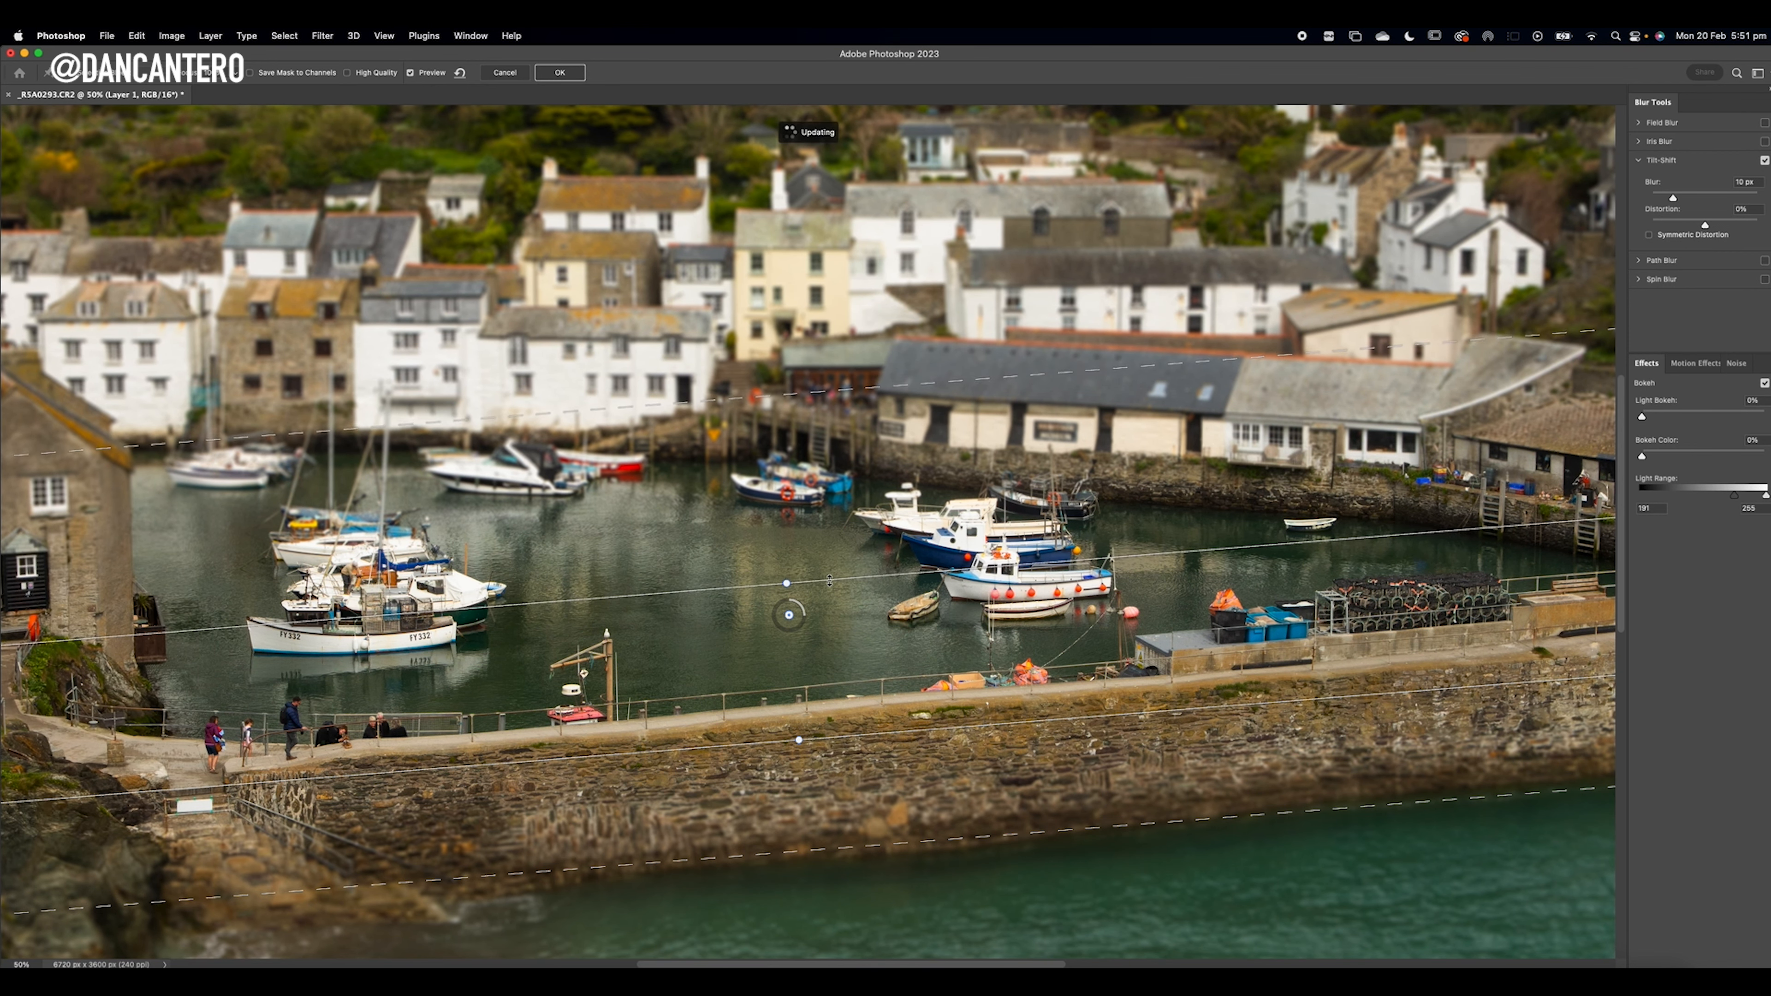
pyautogui.moveTo(836, 742); pyautogui.dragTo(849, 717)
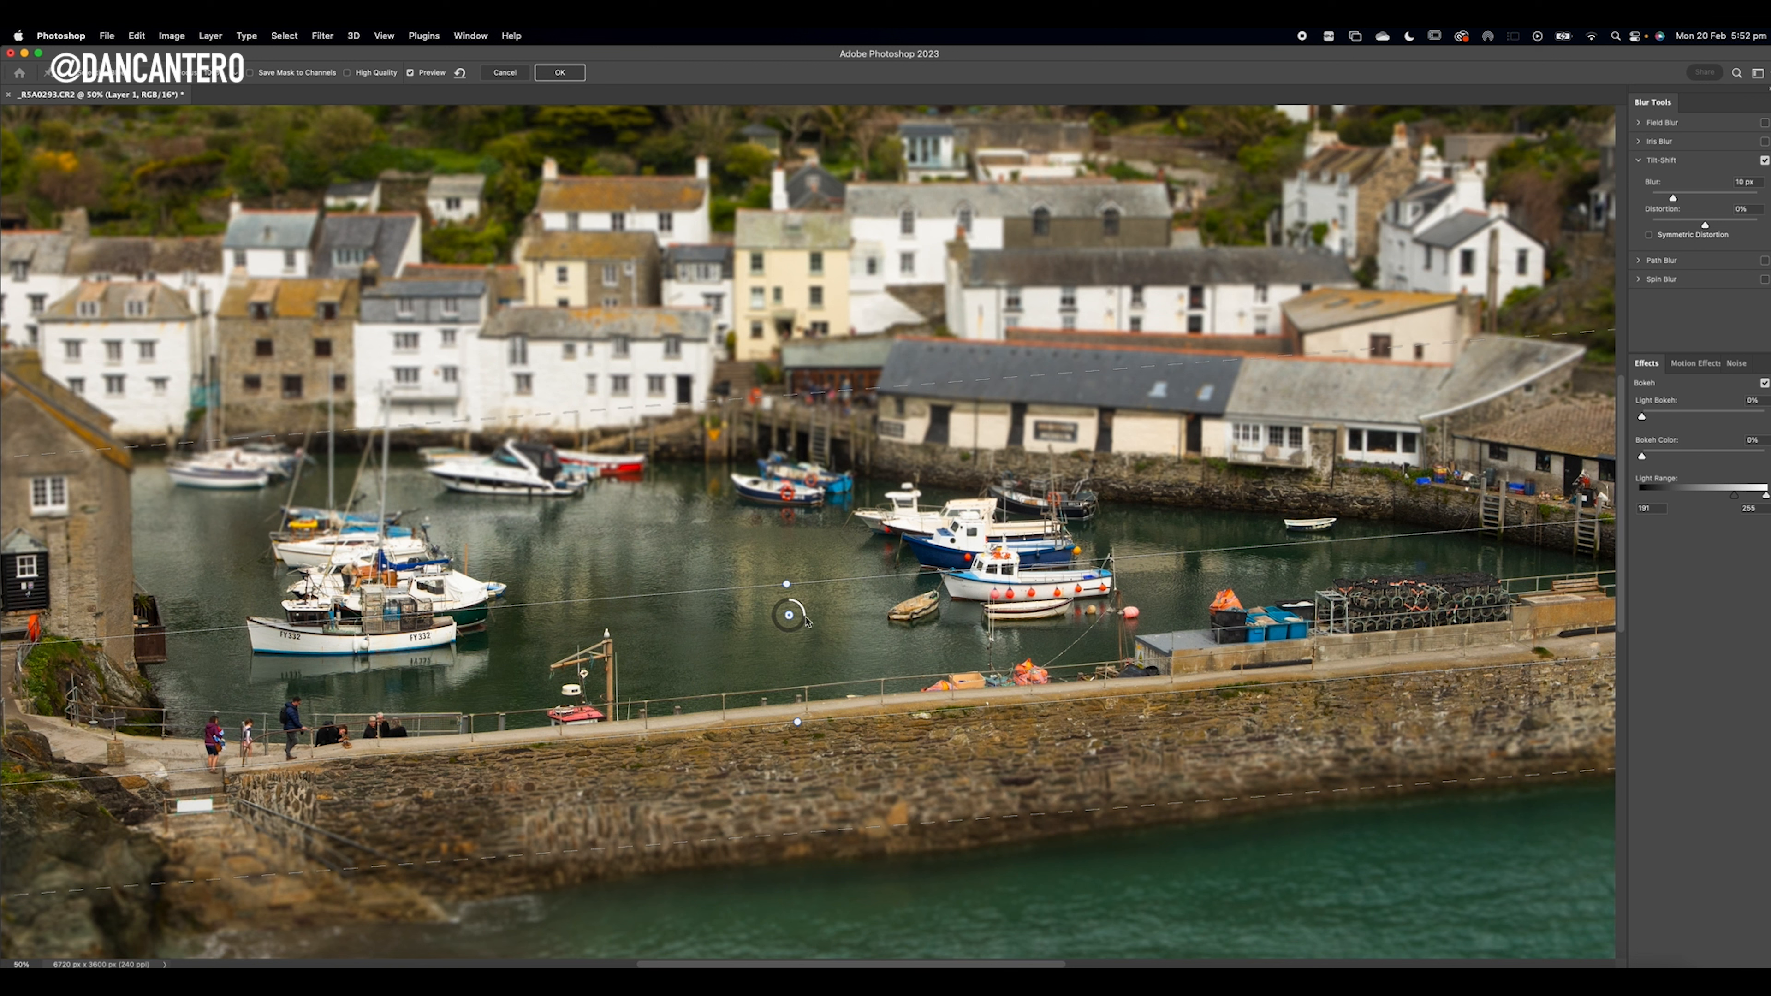
# Step: Apply the tilt-shift with a 19 px blur and toggle the Blur Gallery smart filter off and on to compare
pyautogui.moveTo(806, 623); pyautogui.dragTo(793, 639)
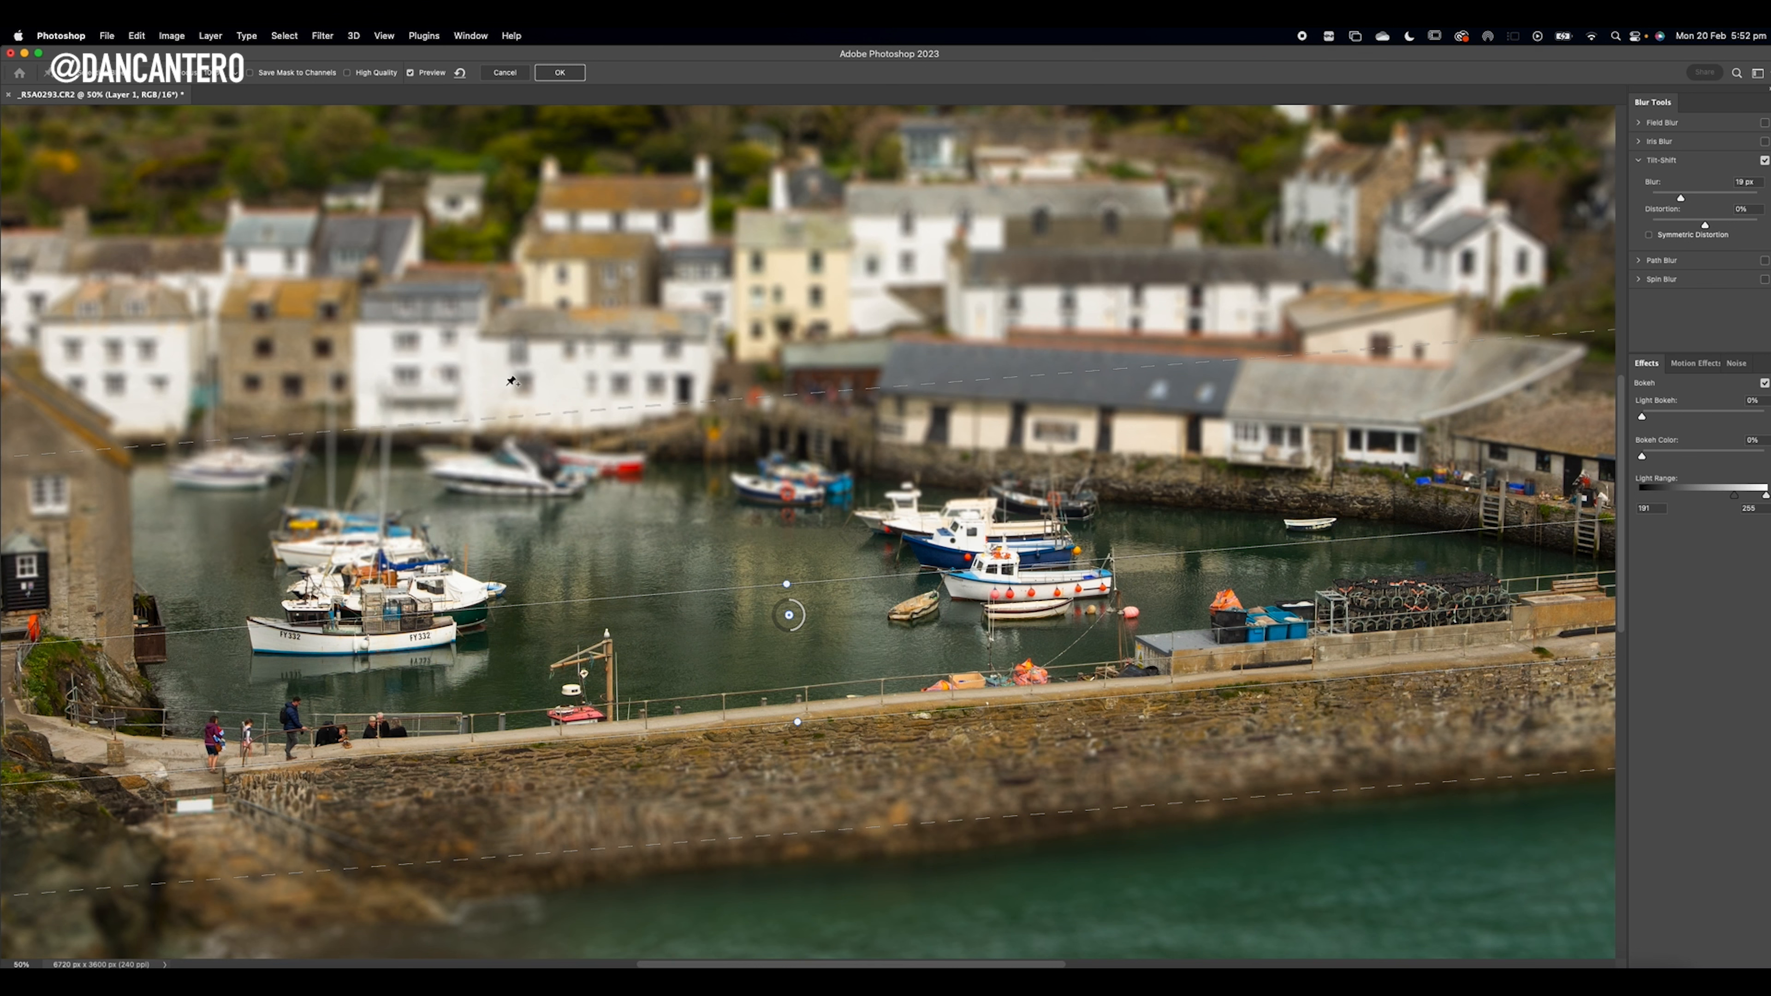
pyautogui.click(564, 72)
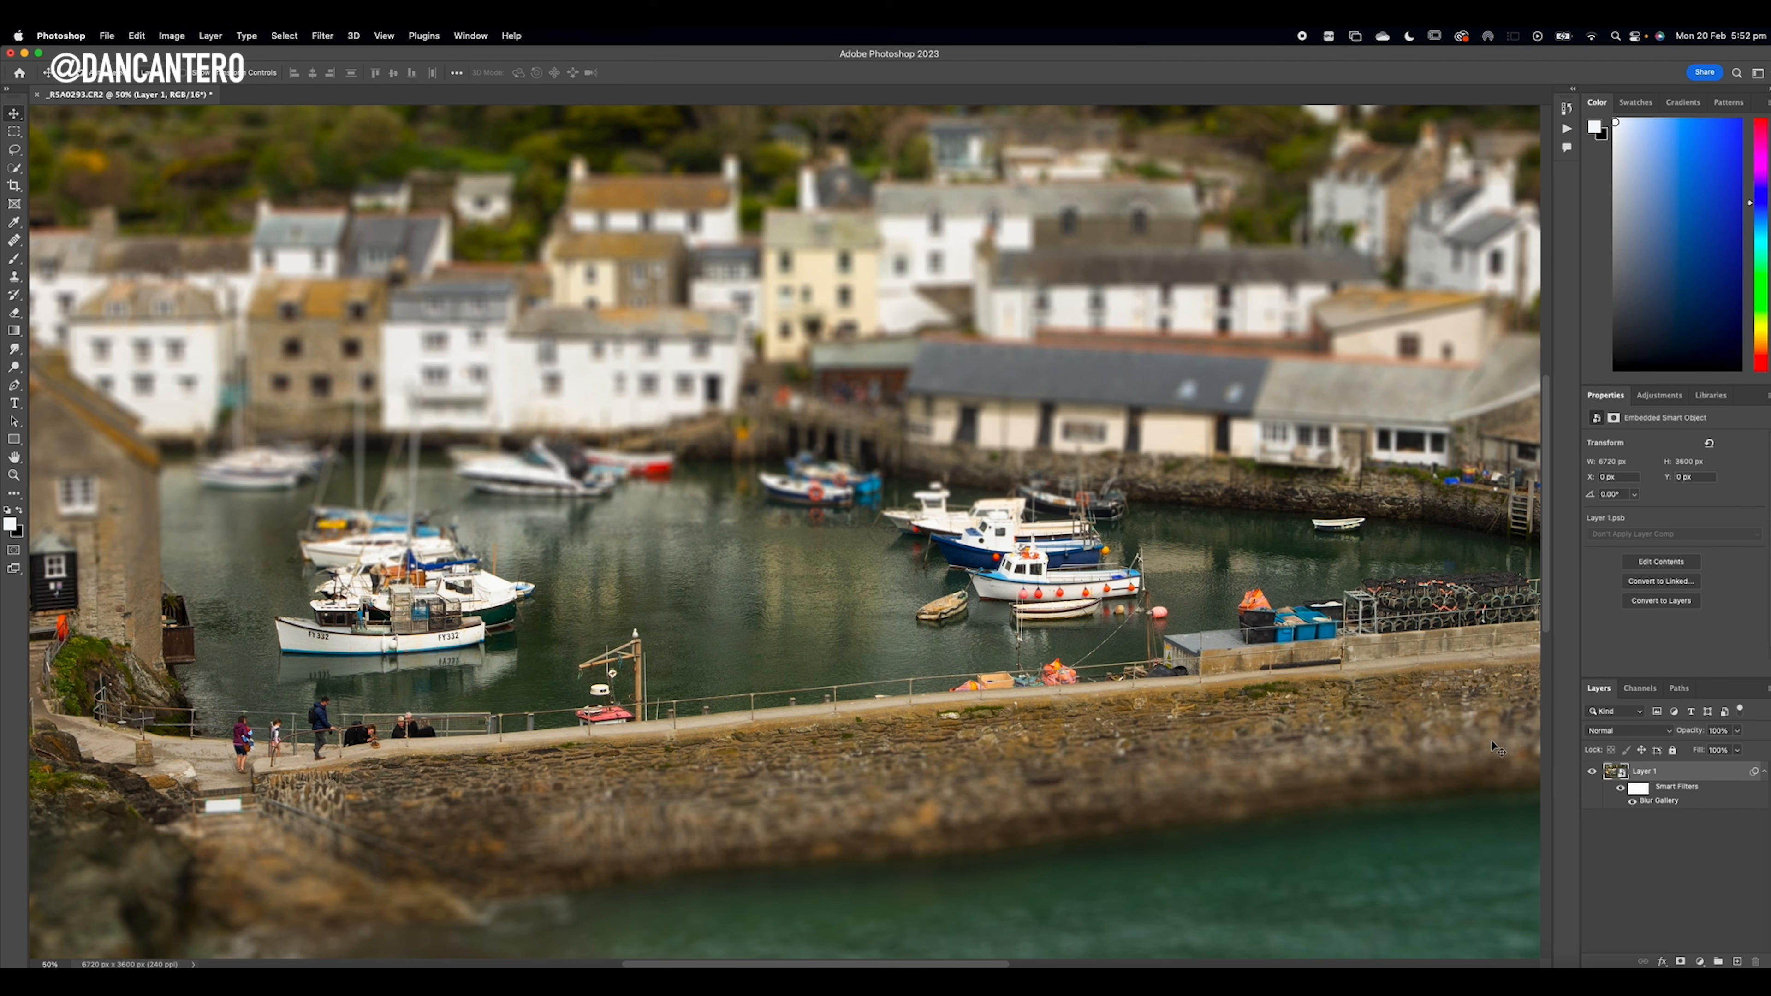
pyautogui.click(1633, 803)
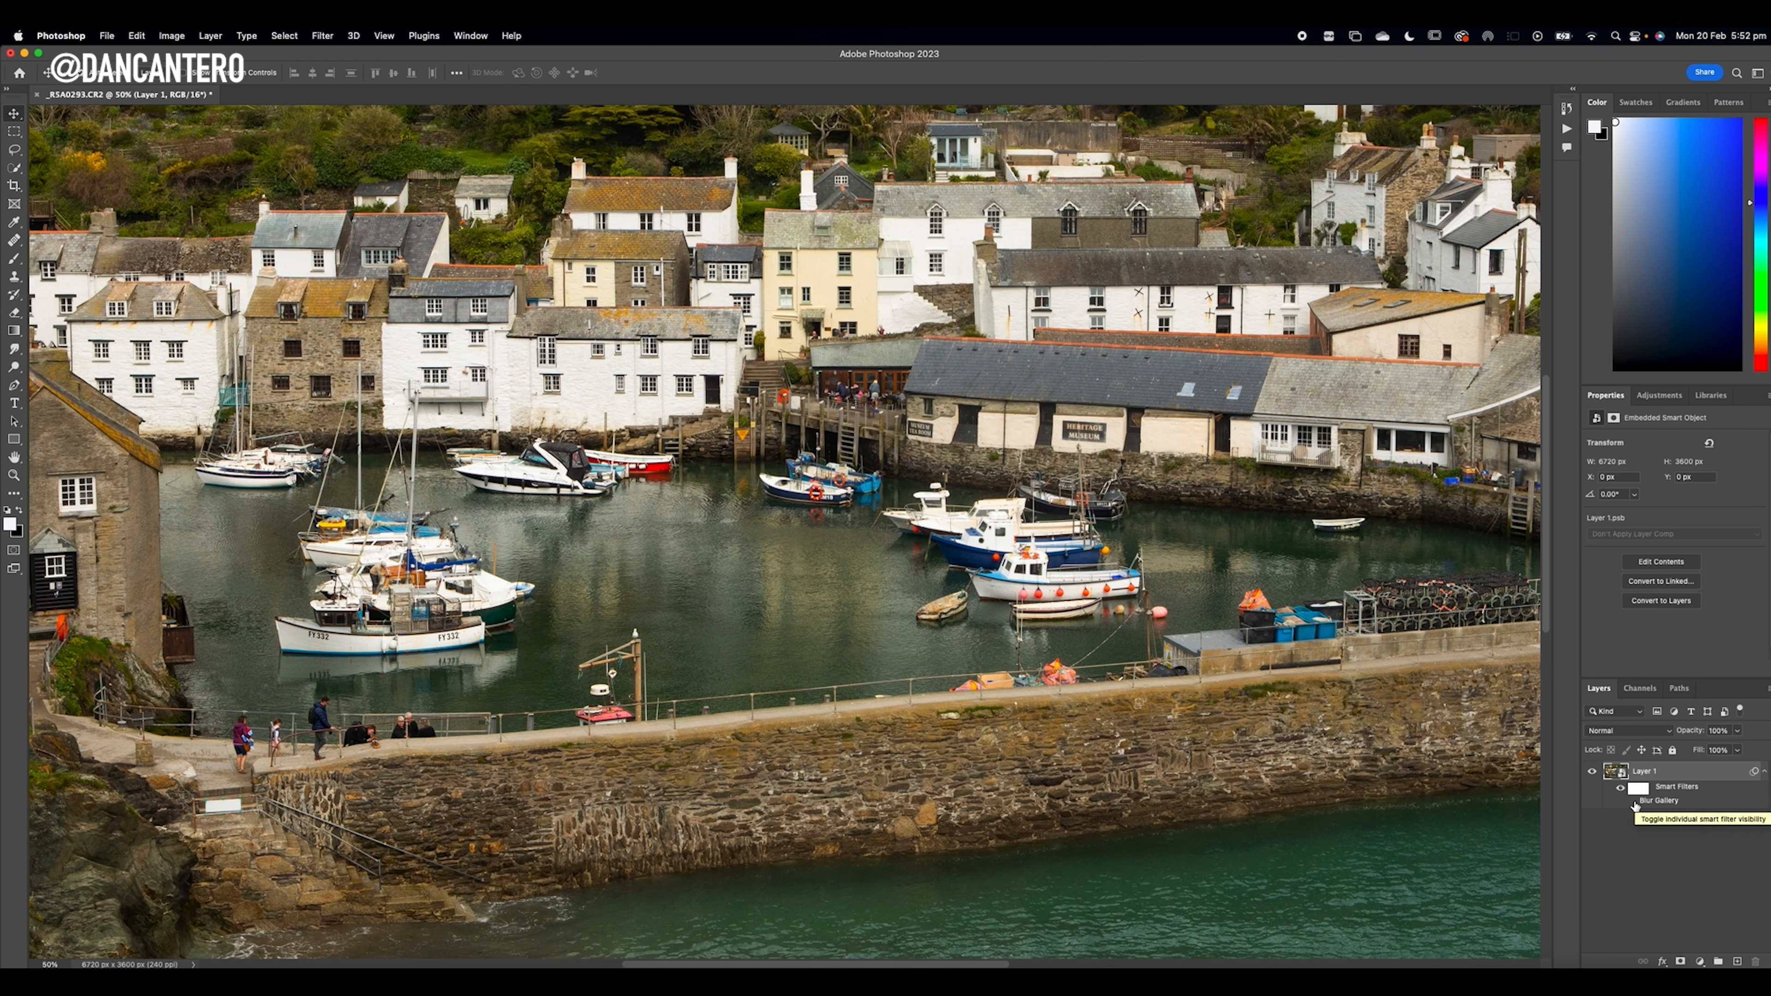
pyautogui.click(1632, 803)
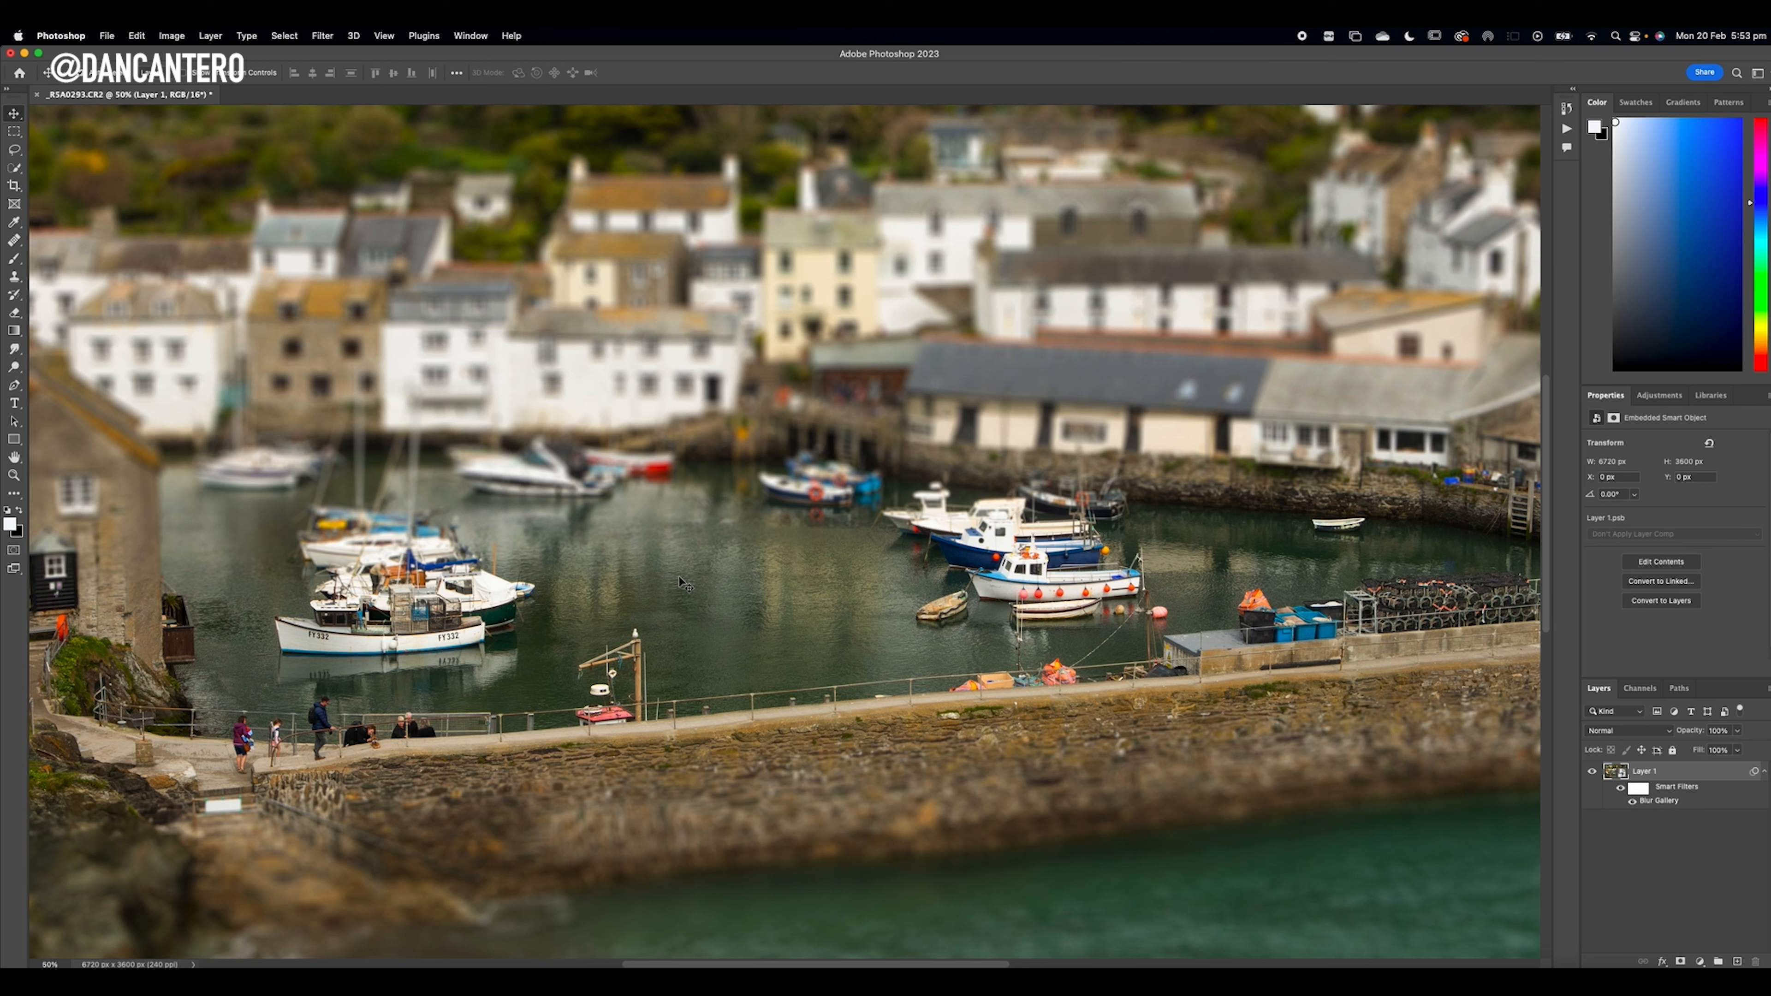
# Step: Reopen the Blur Gallery smart filter, lower the upper focus and fade lines to tighten the sharp zone, and apply the change
pyautogui.doubleClick(1660, 801)
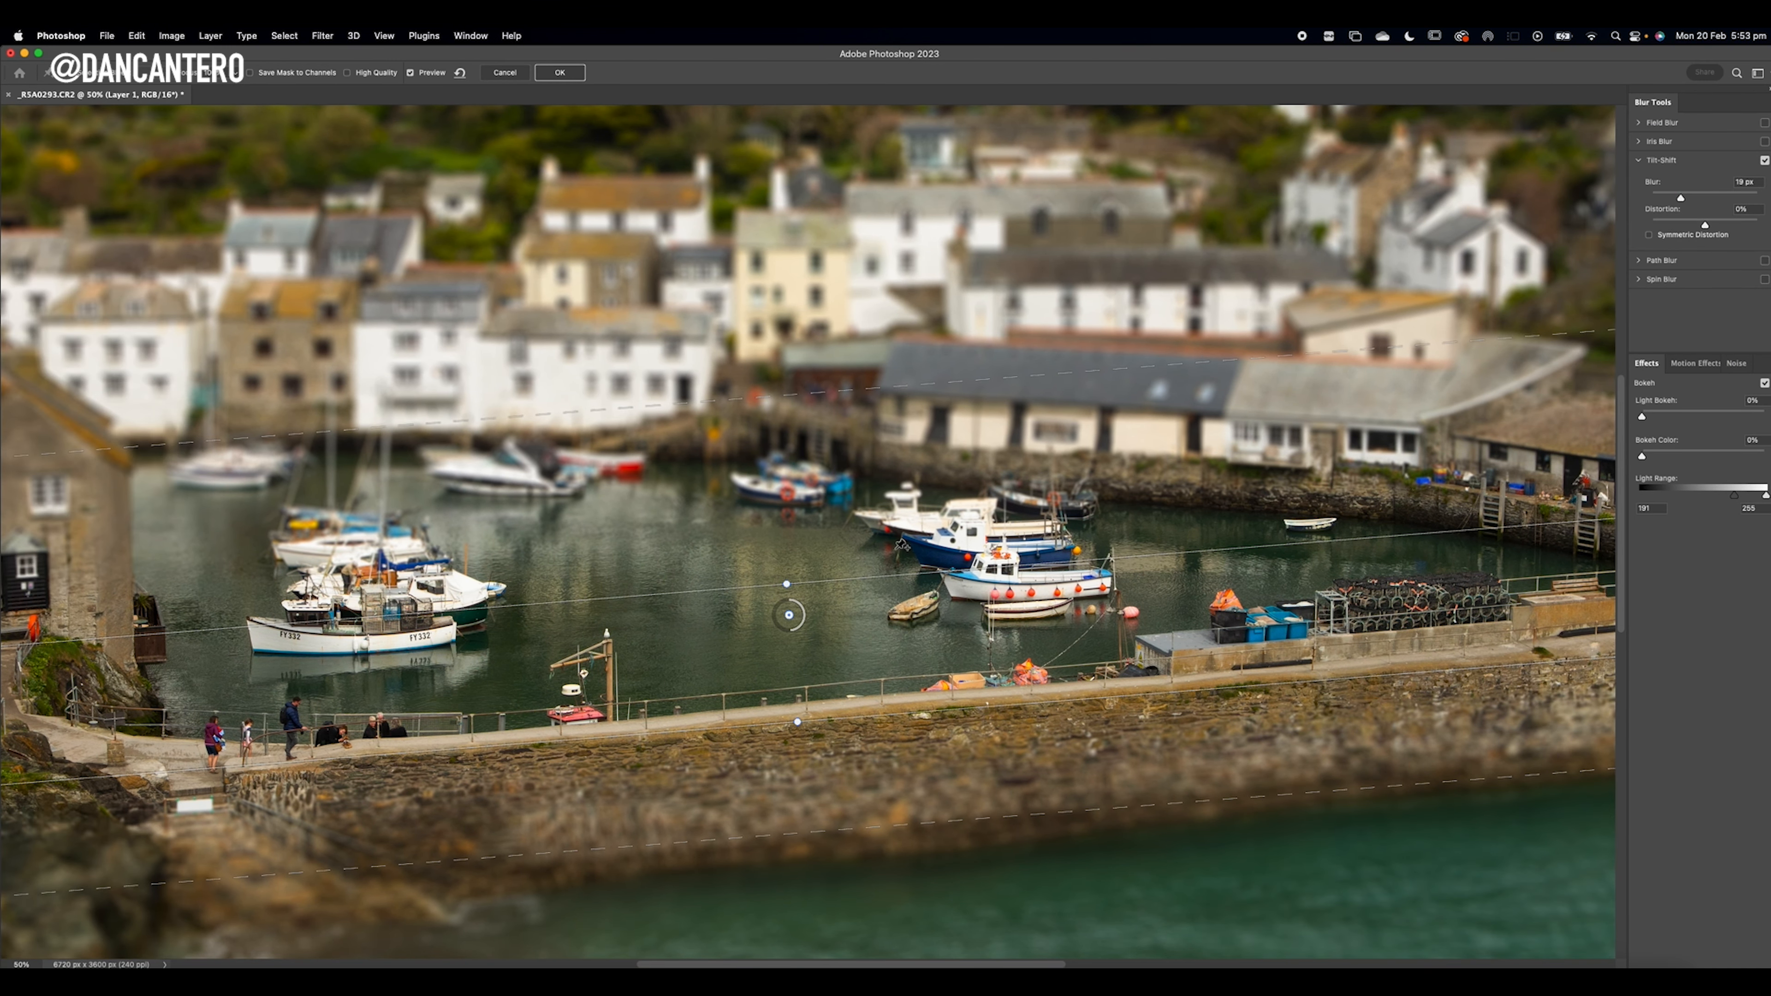
pyautogui.moveTo(863, 580); pyautogui.dragTo(862, 592)
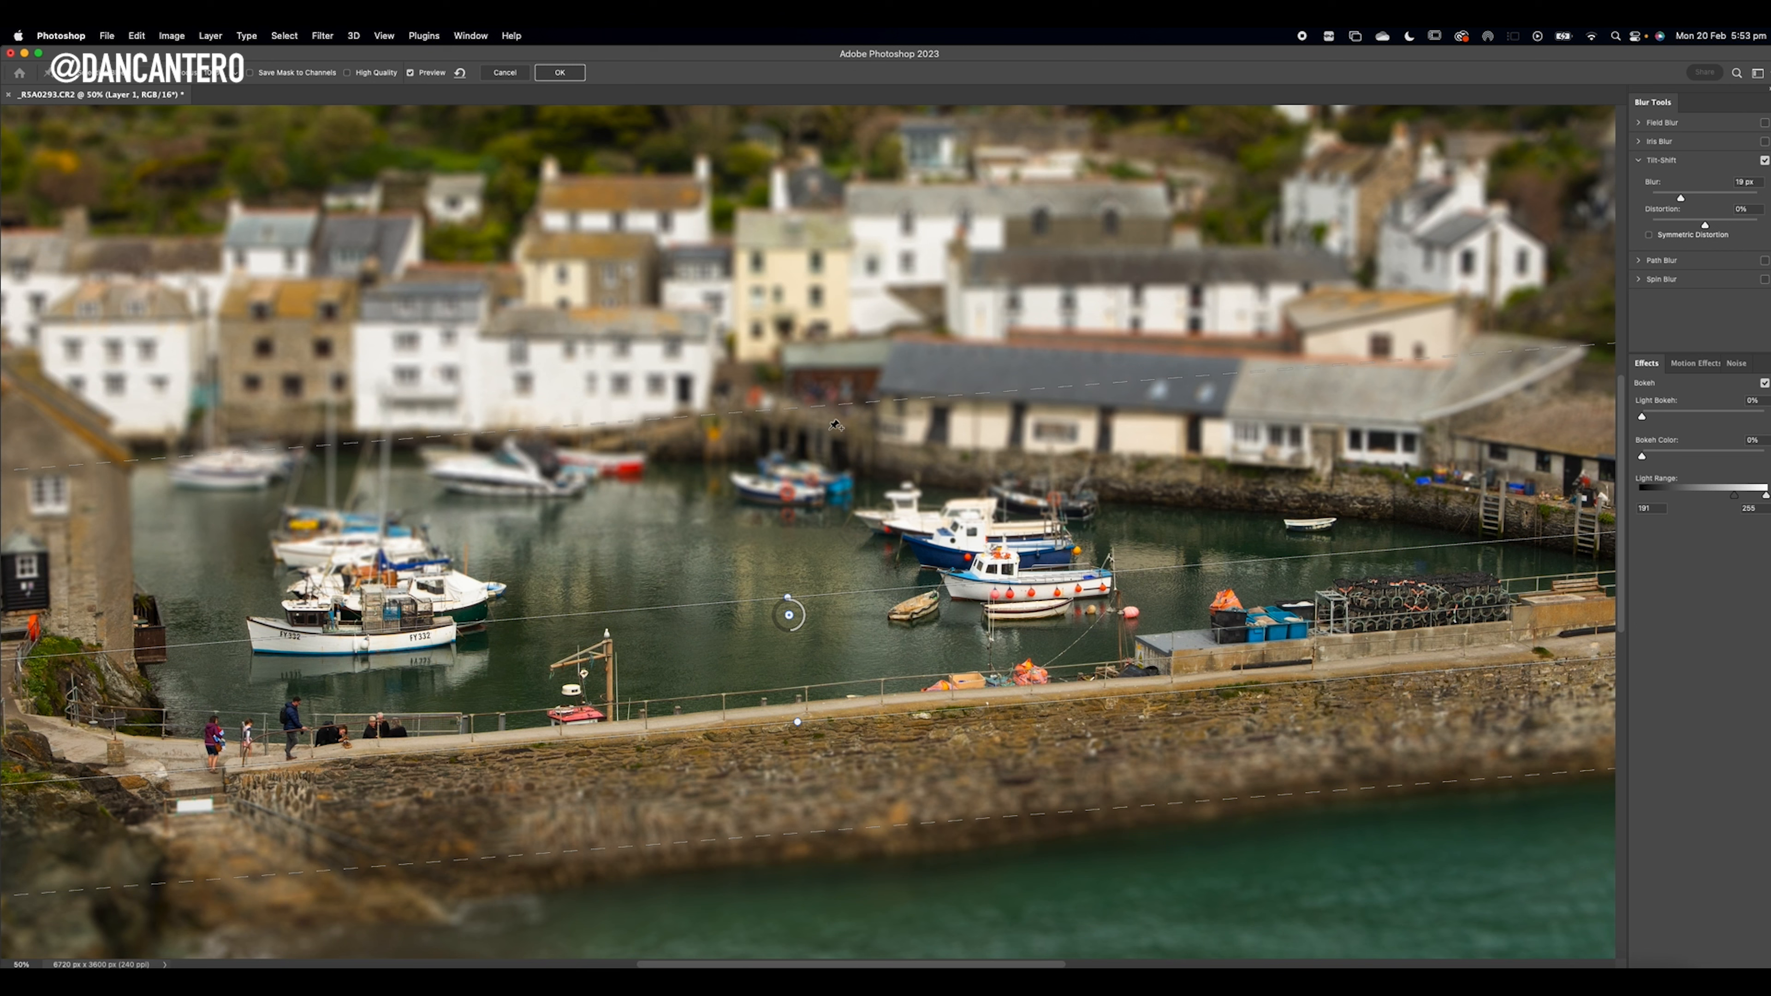
pyautogui.moveTo(828, 407); pyautogui.dragTo(821, 457)
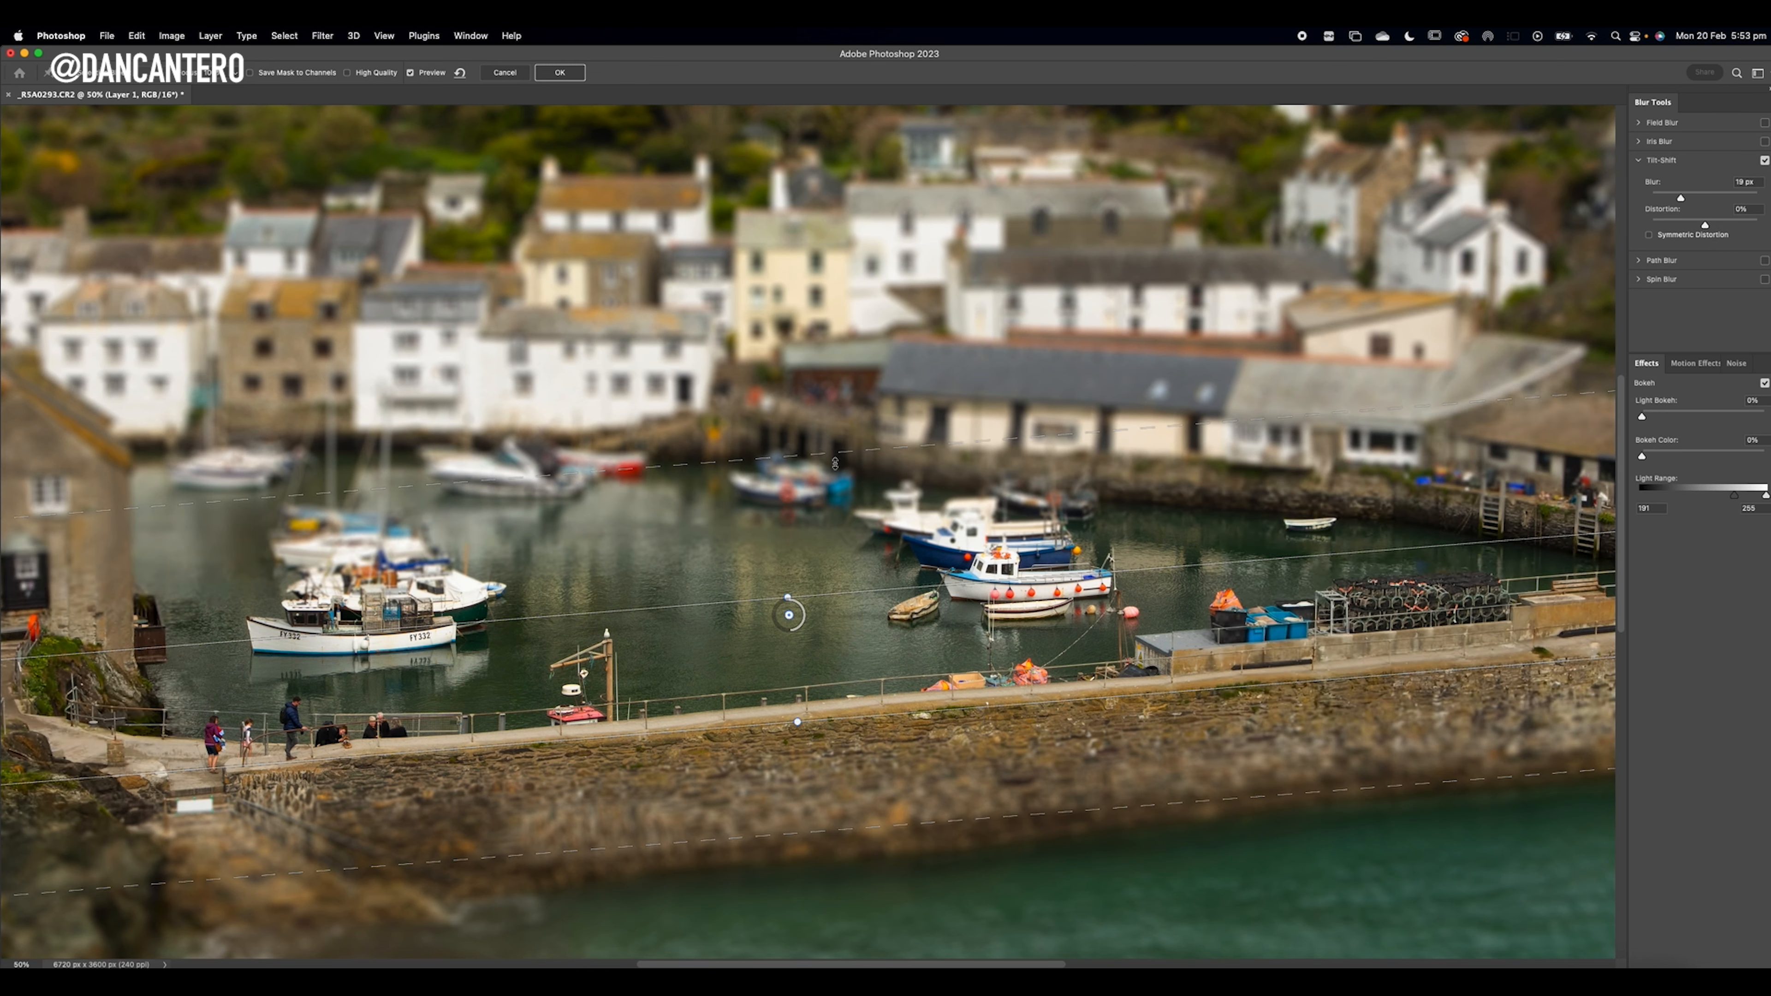
pyautogui.moveTo(839, 458); pyautogui.dragTo(842, 486)
pyautogui.moveTo(848, 592); pyautogui.dragTo(848, 604)
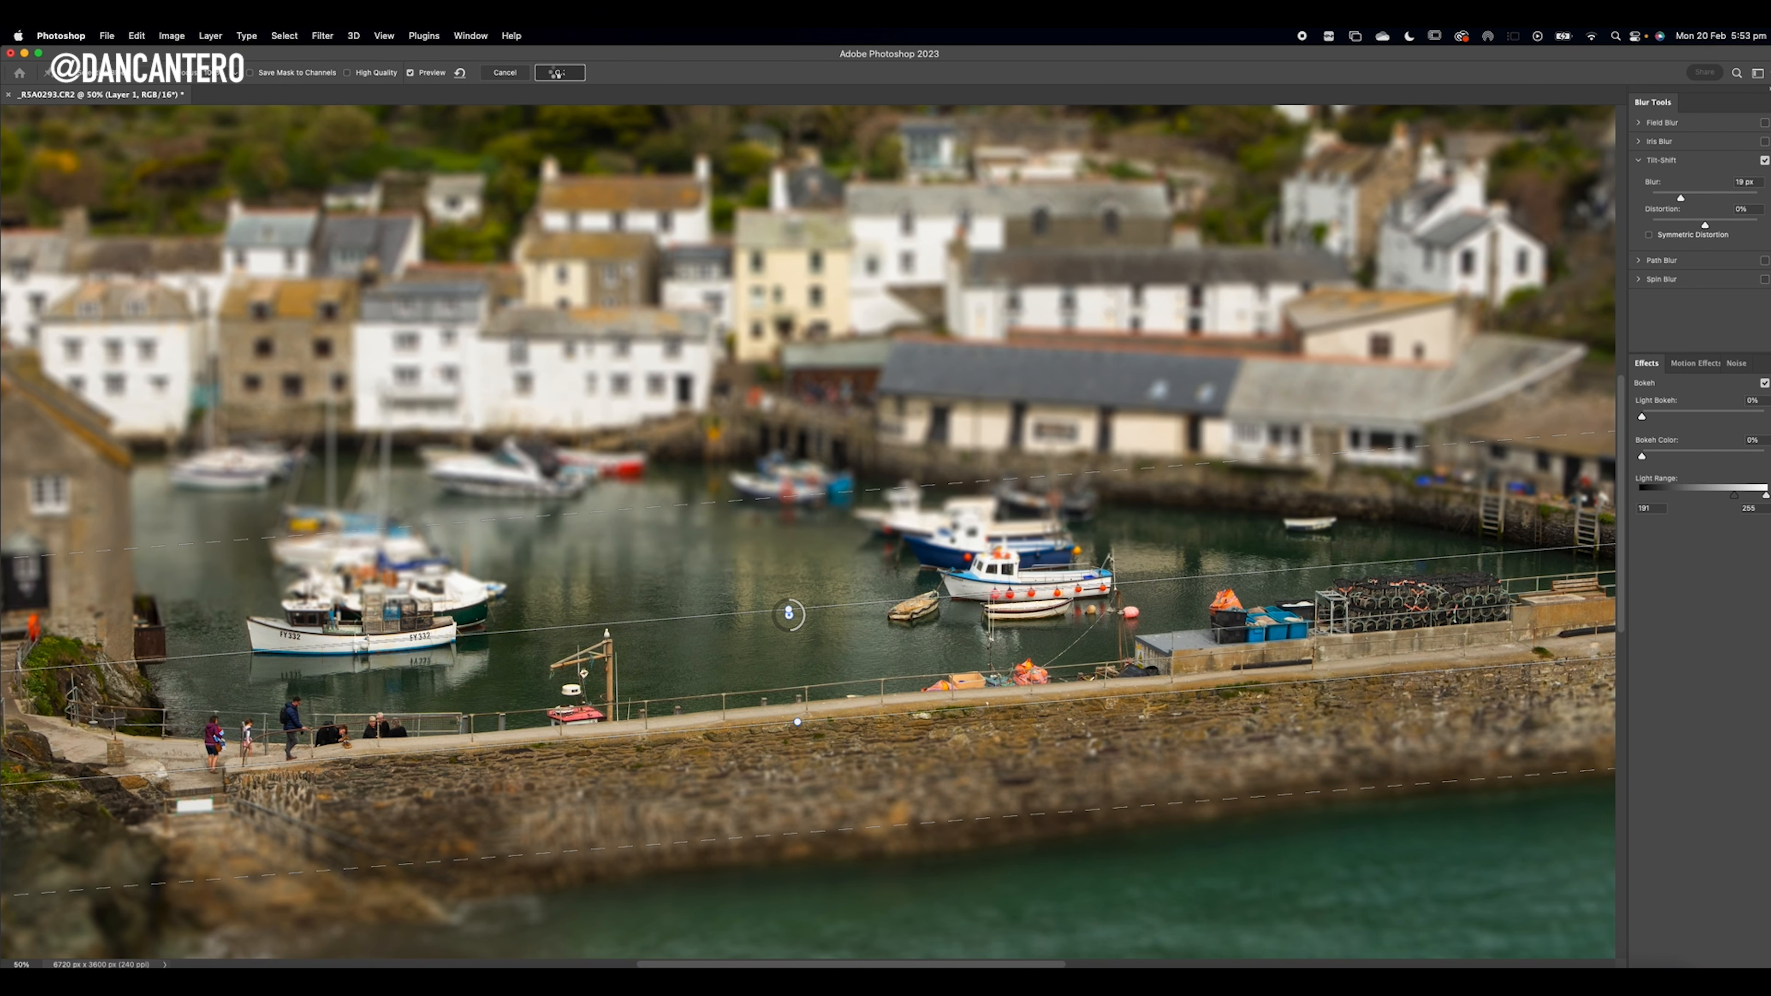
pyautogui.click(559, 73)
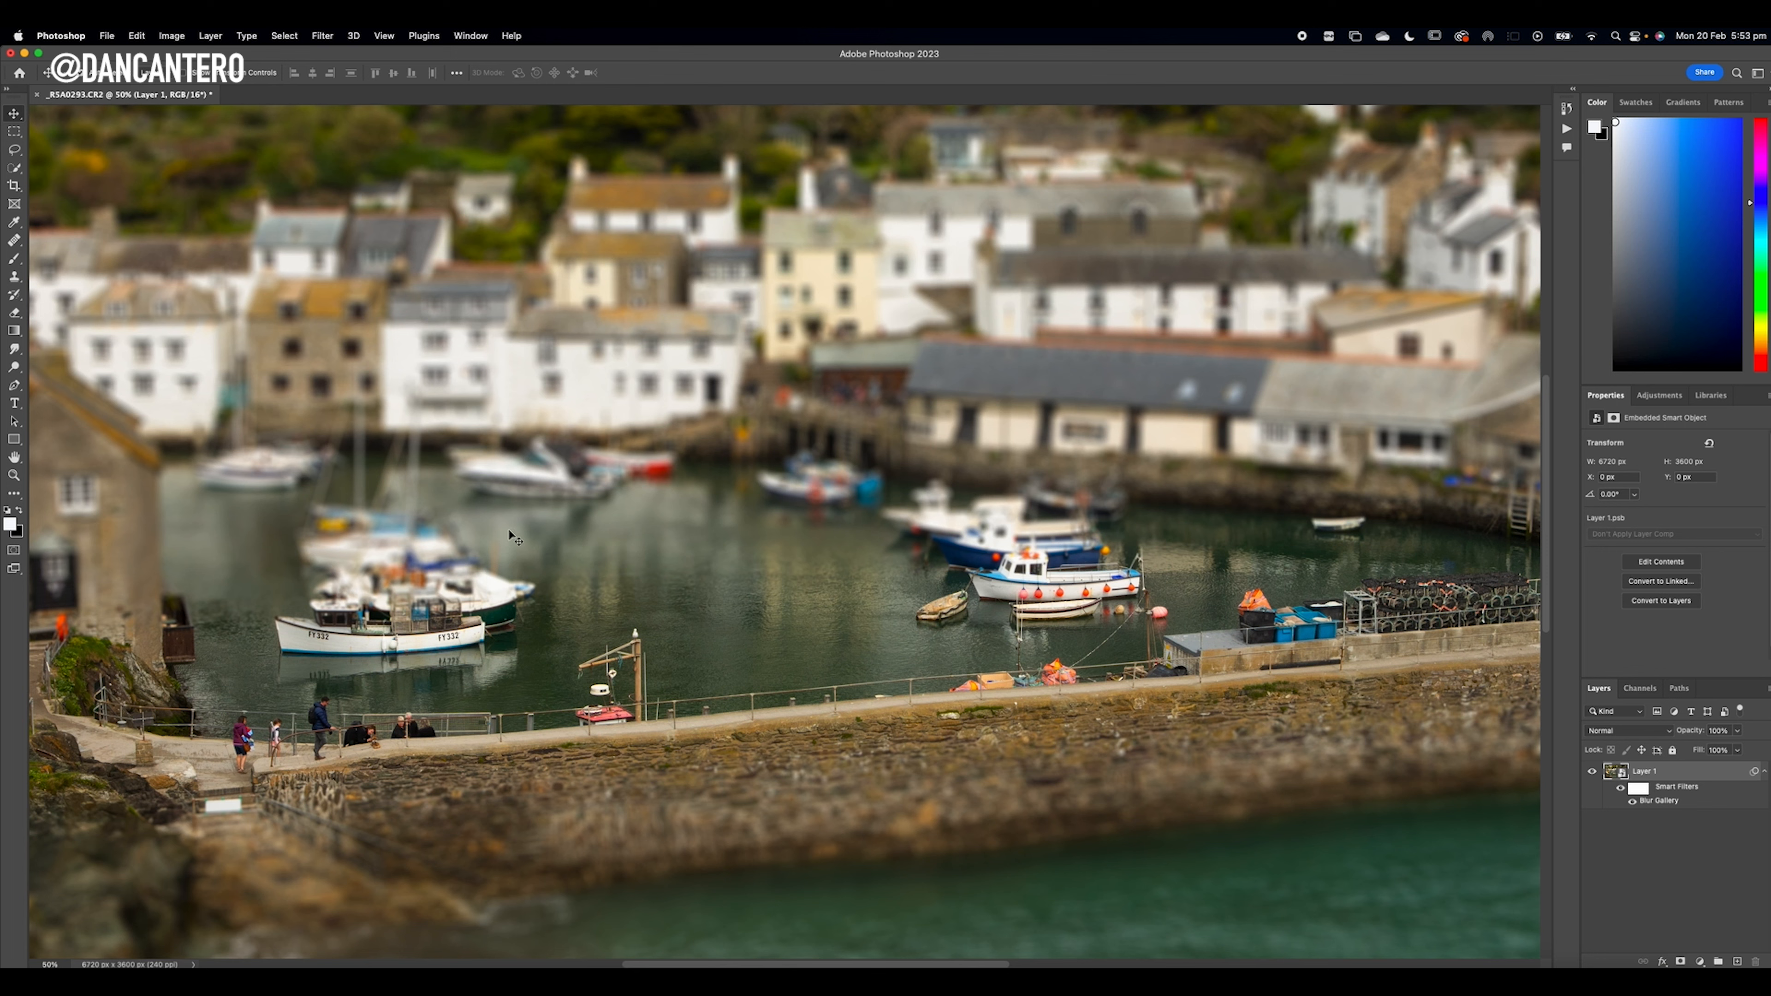
# Step: Edit the Blur Gallery smart filter again, setting the blur to 16 px and raising the upper fade line slightly
pyautogui.doubleClick(1657, 801)
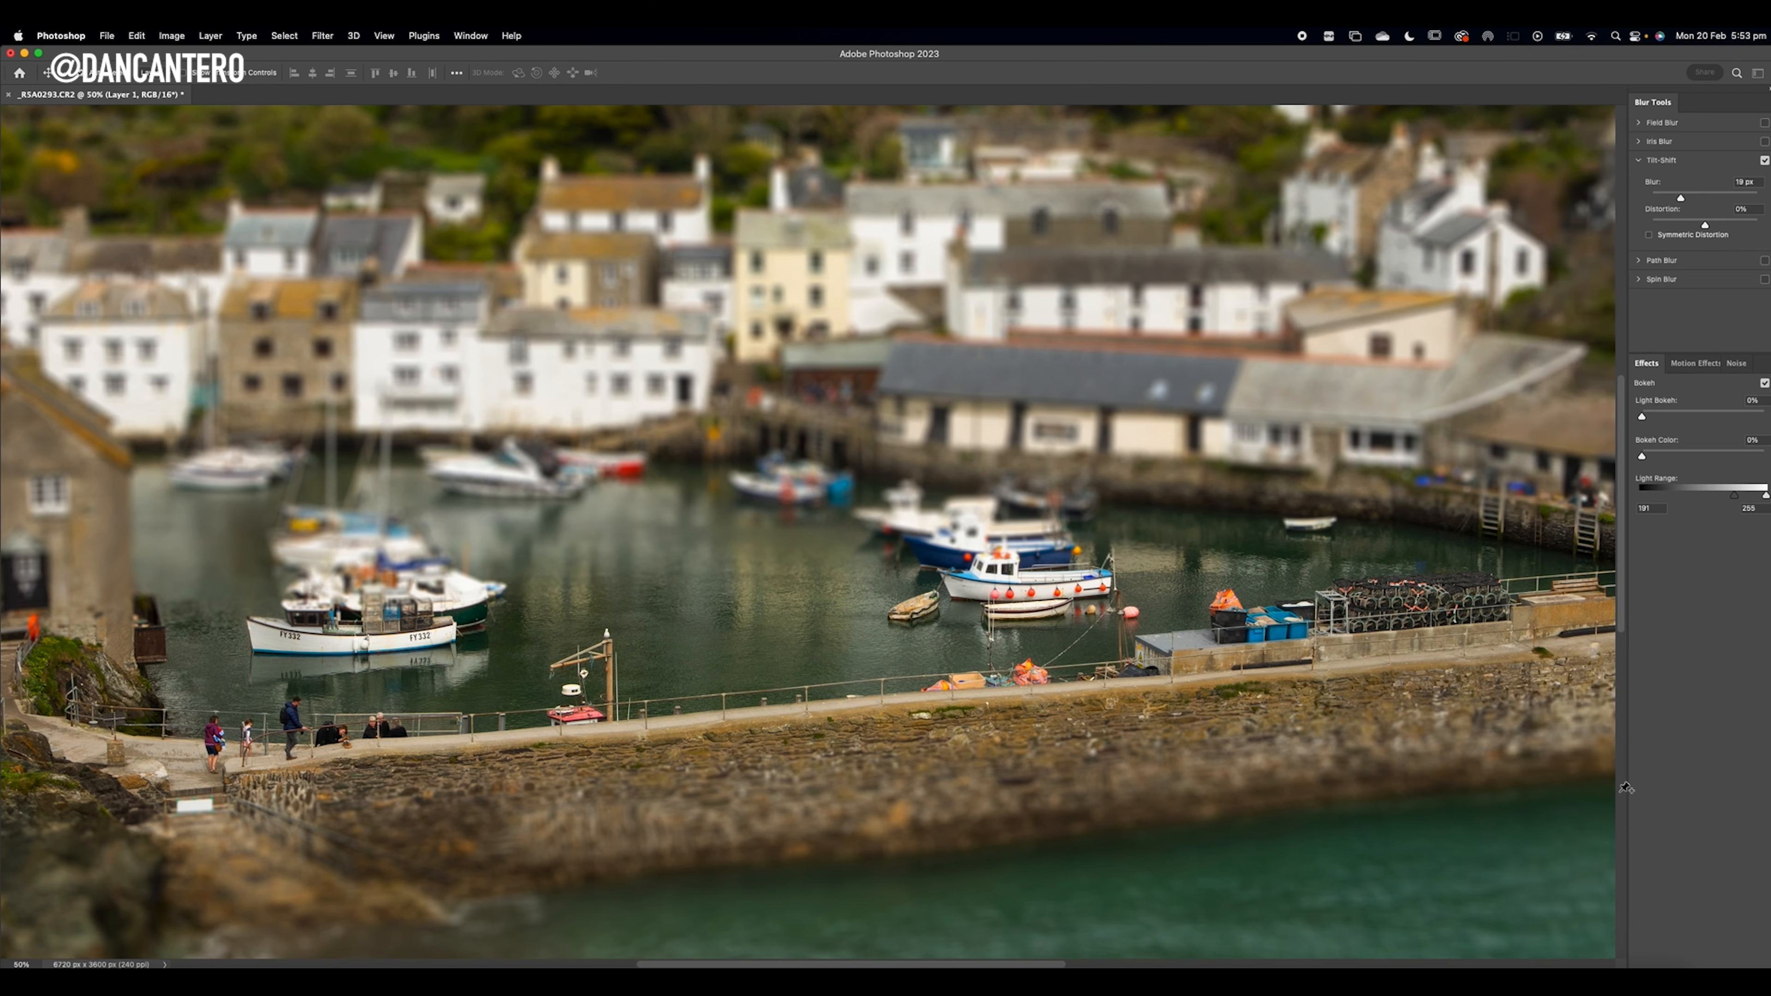
pyautogui.moveTo(804, 632); pyautogui.dragTo(803, 635)
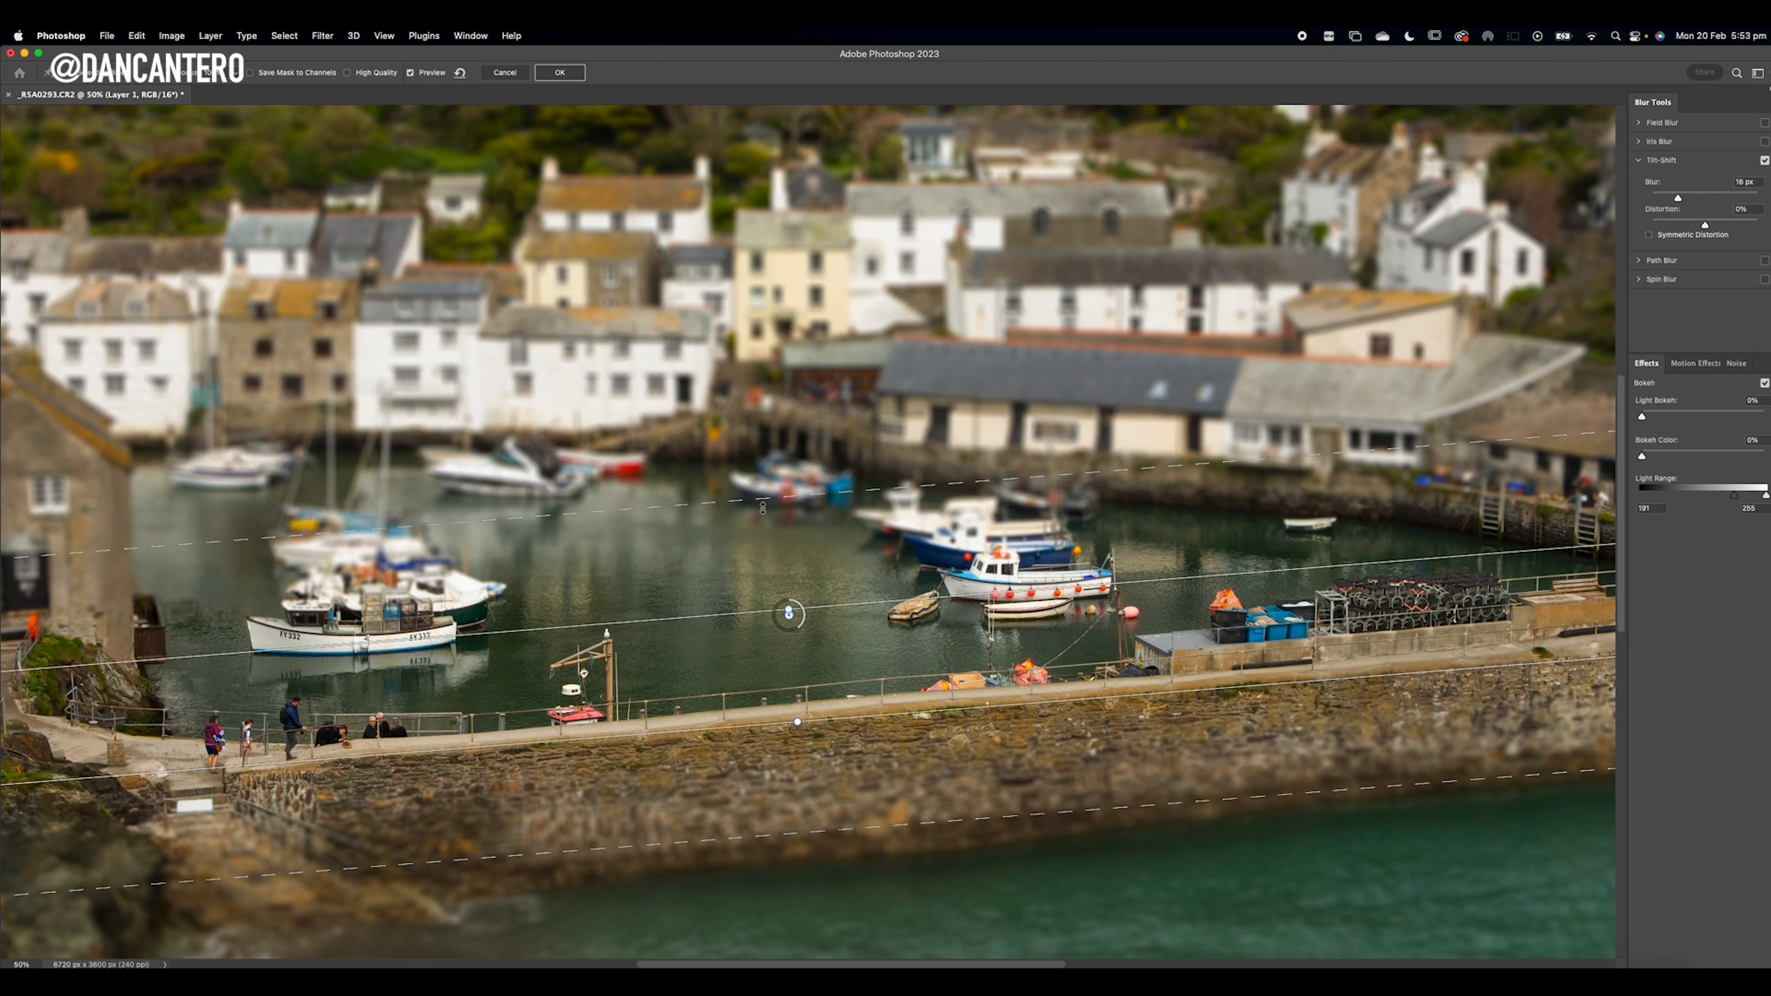
pyautogui.moveTo(762, 498); pyautogui.dragTo(762, 491)
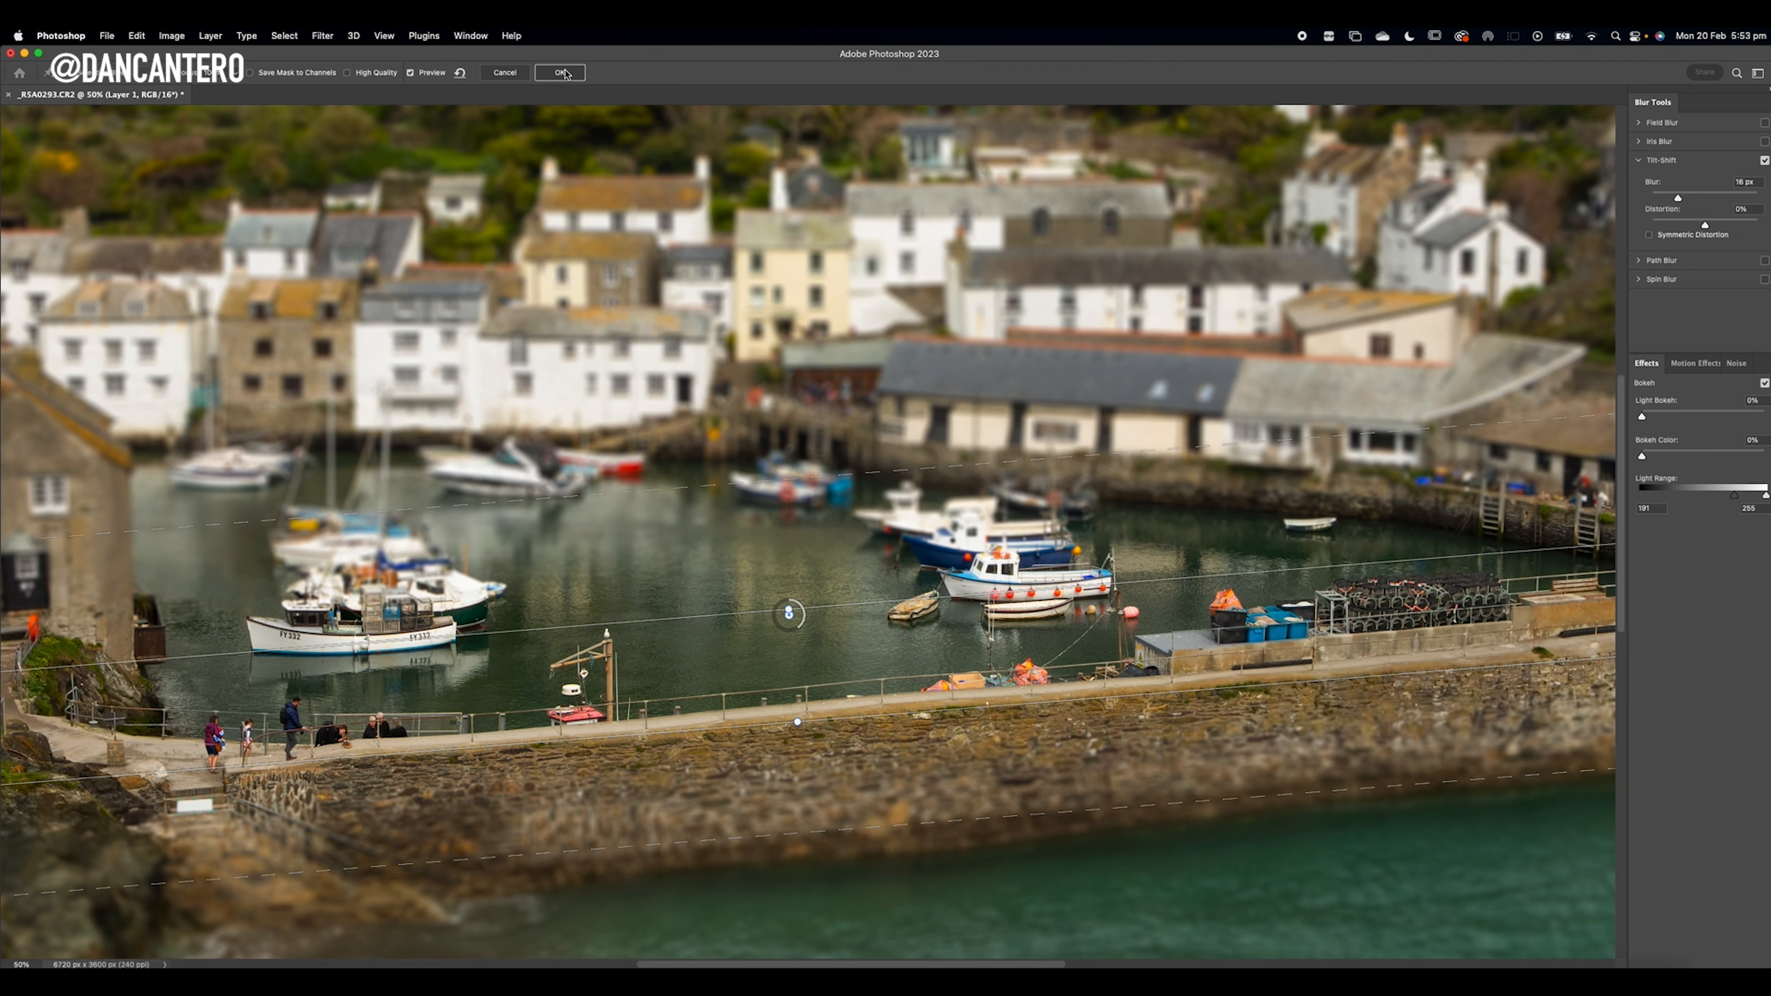
pyautogui.click(565, 73)
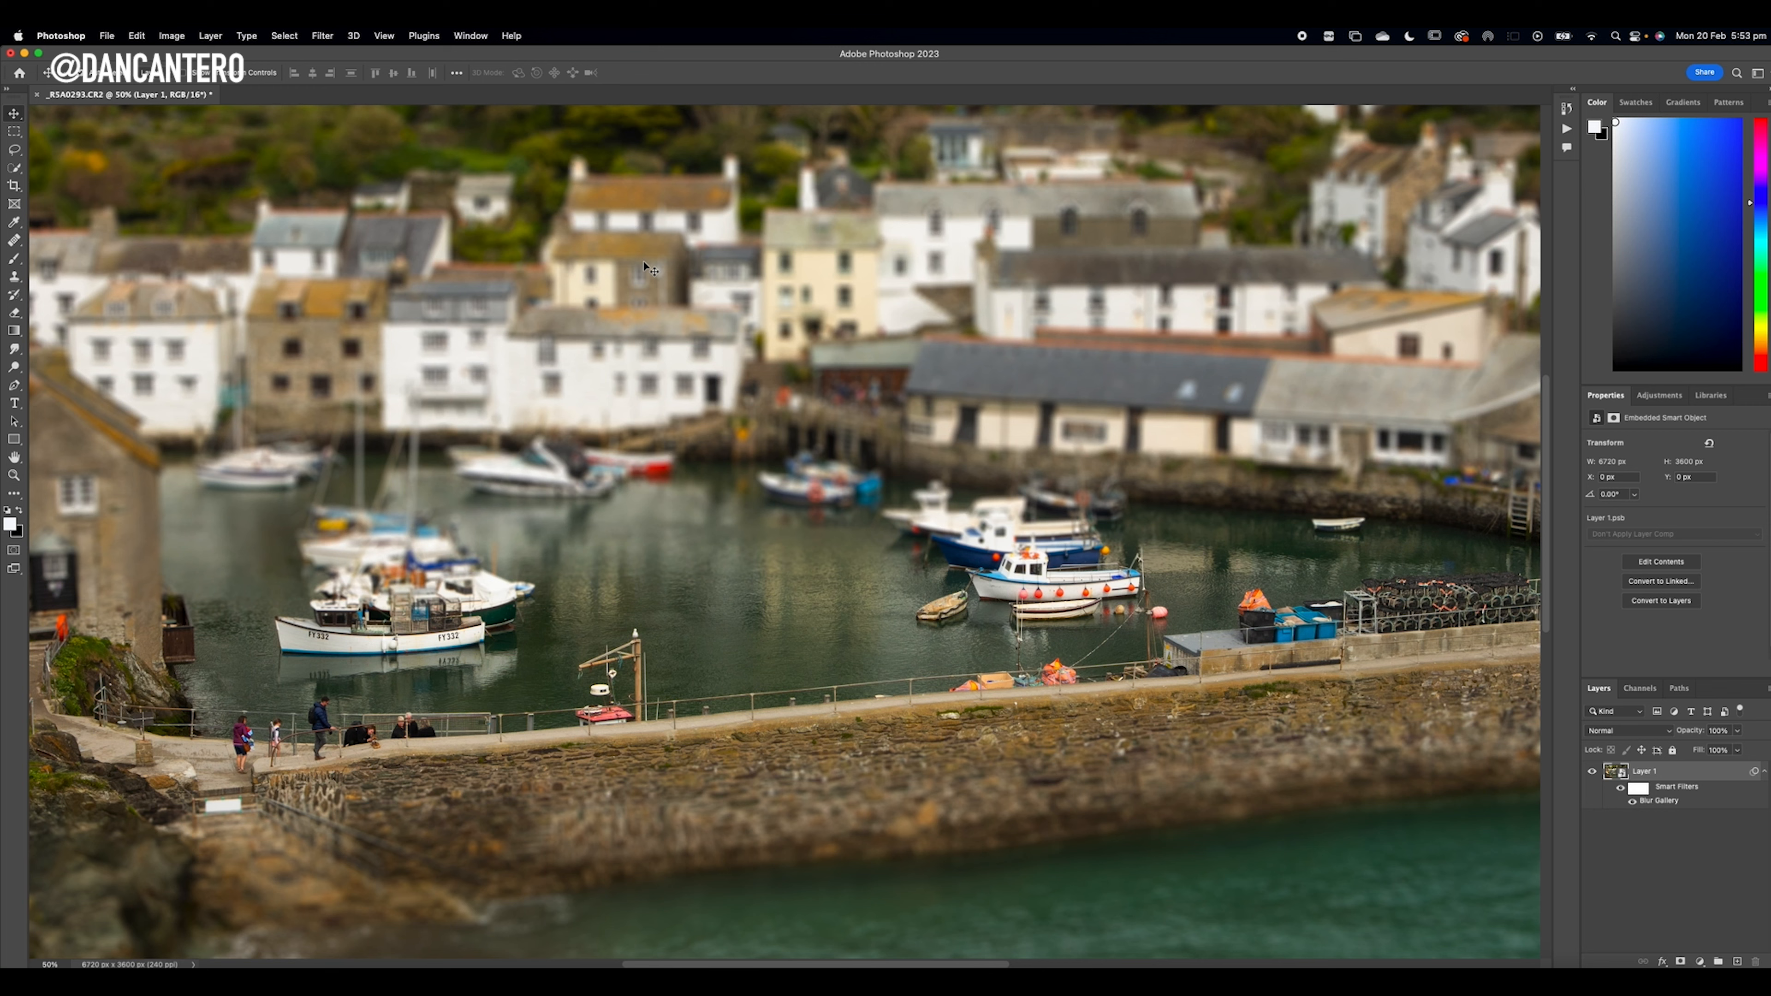
# Step: Toggle the Blur Gallery smart filter's visibility to compare the photo with and without the miniature effect
pyautogui.click(1632, 803)
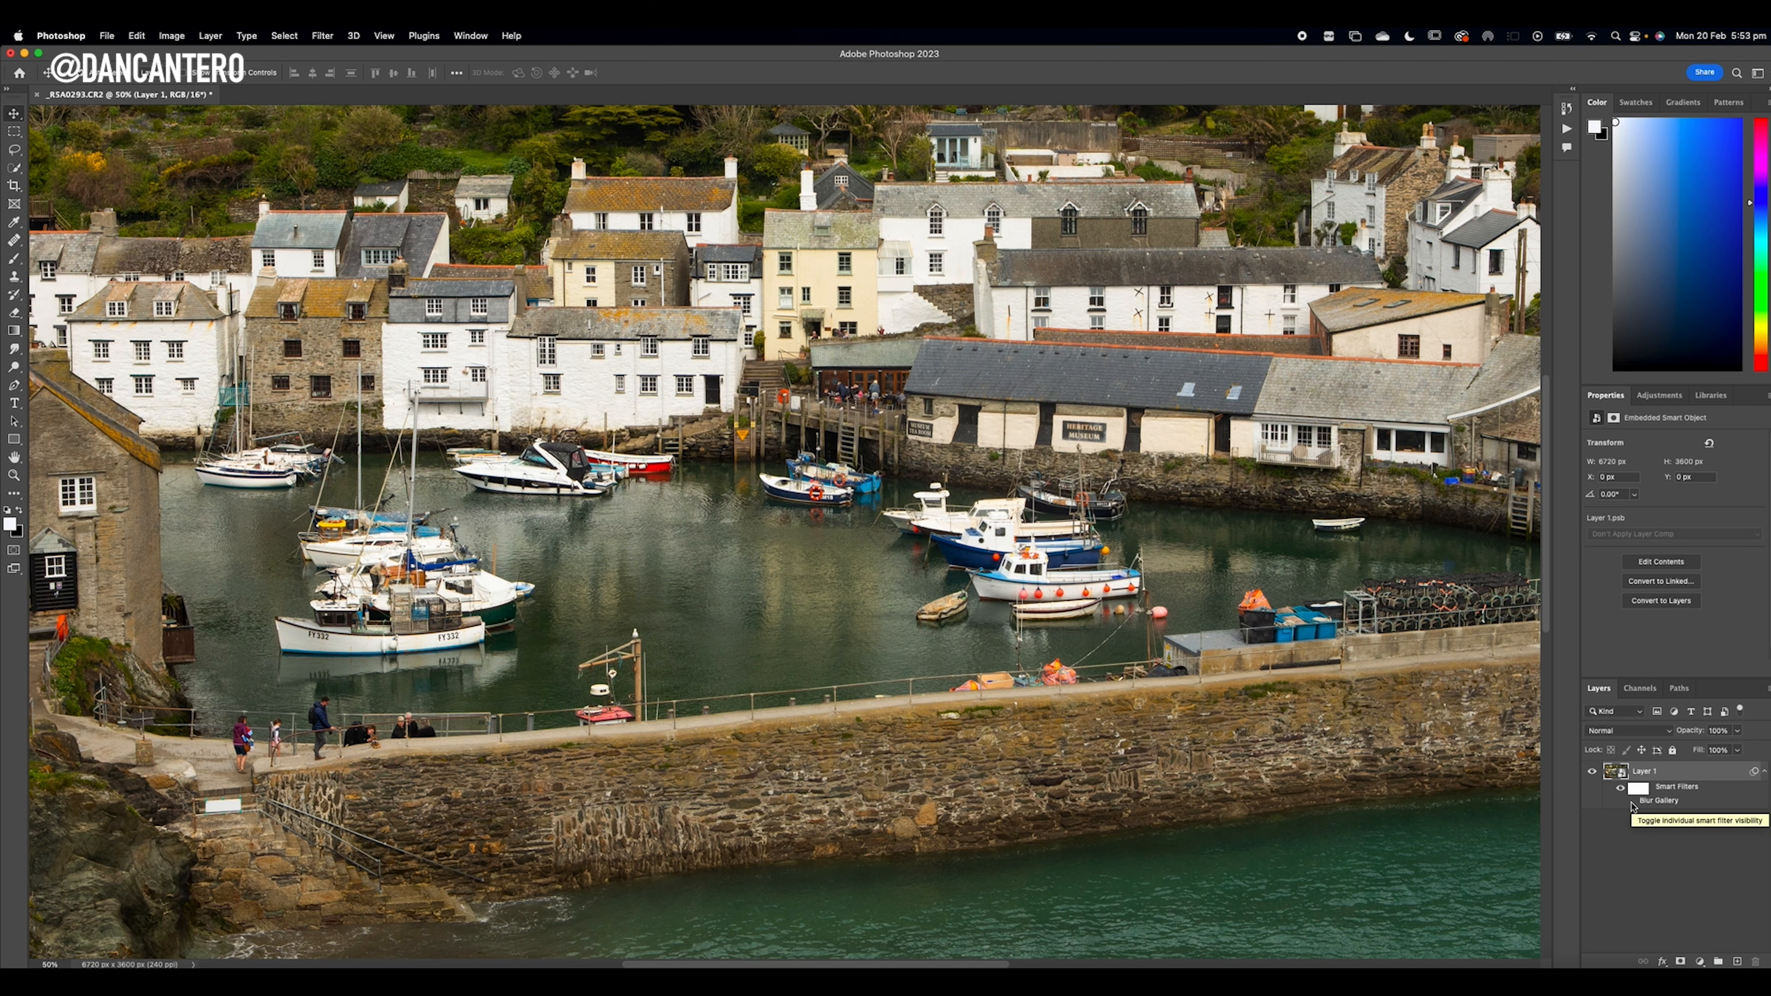
pyautogui.click(1633, 803)
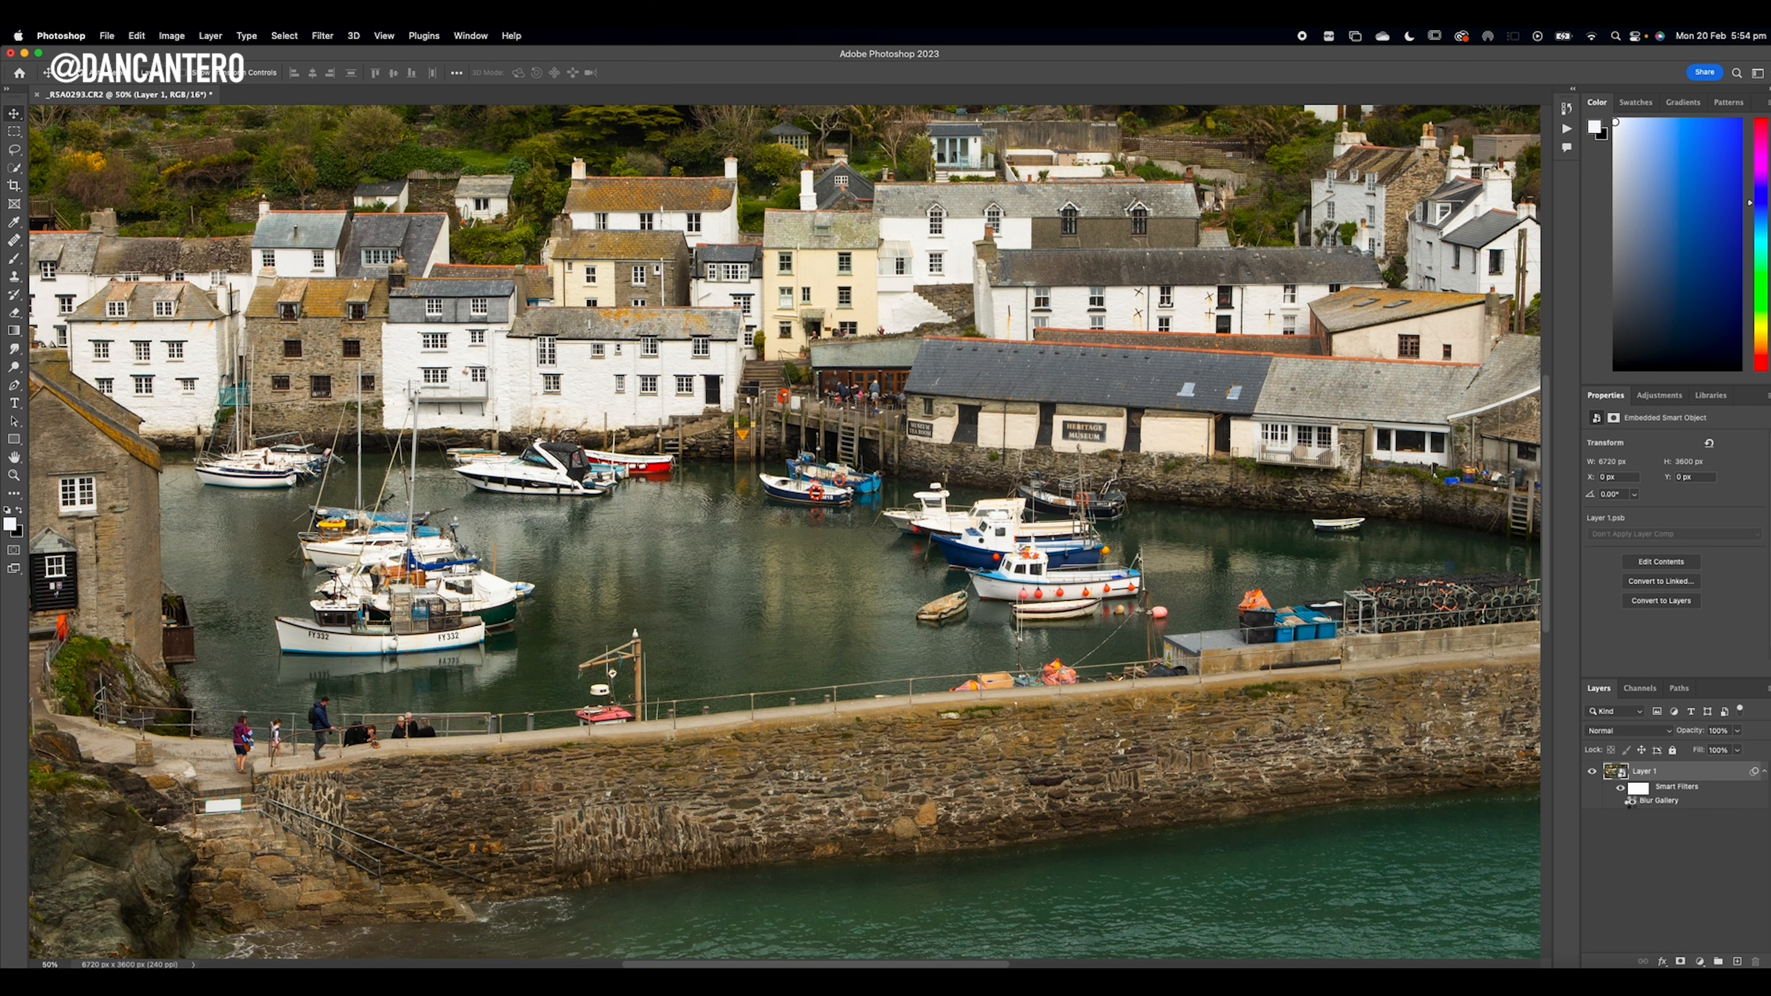